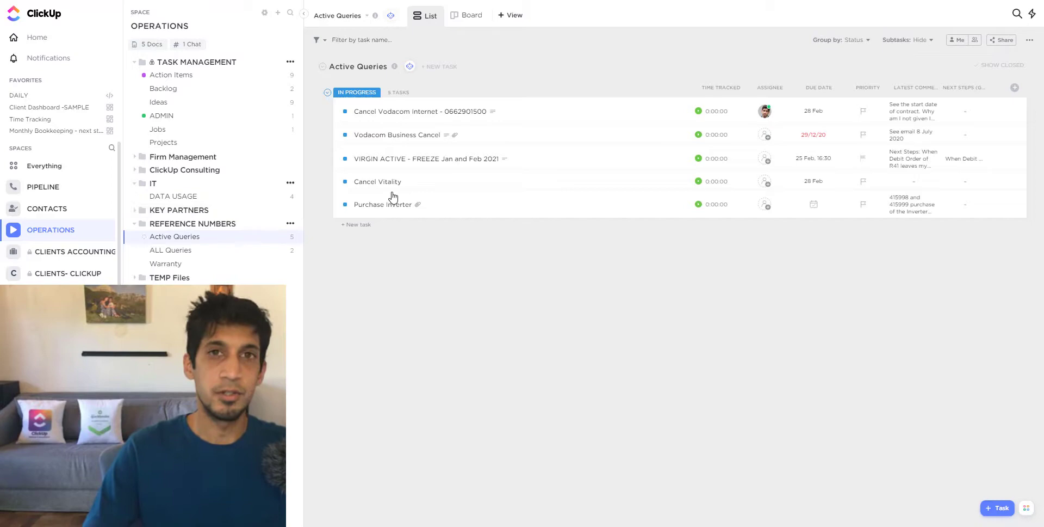
# Set a 25 Jan 2021 reminder on the VIRGIN ACTIVE freeze task's Next Steps comment
pyautogui.click(423, 165)
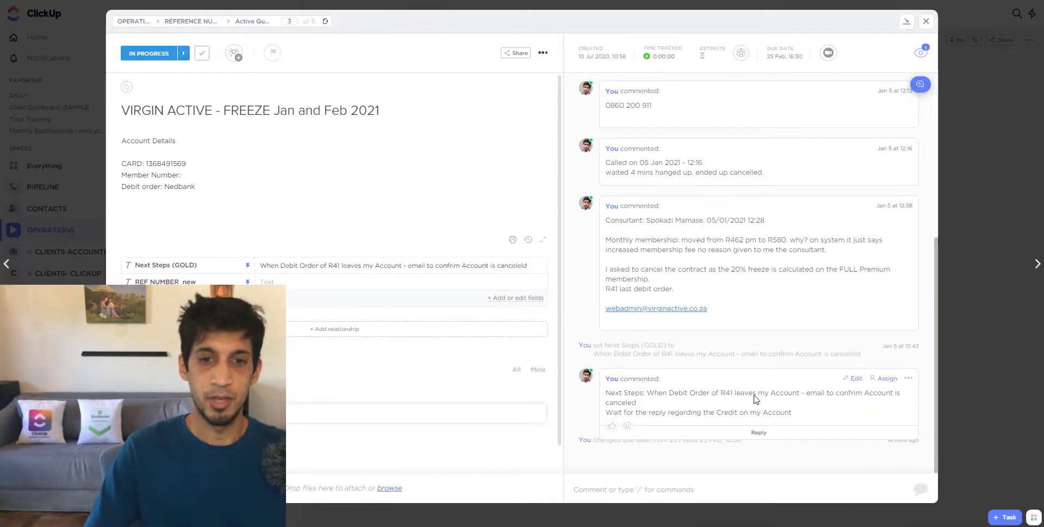
pyautogui.click(908, 379)
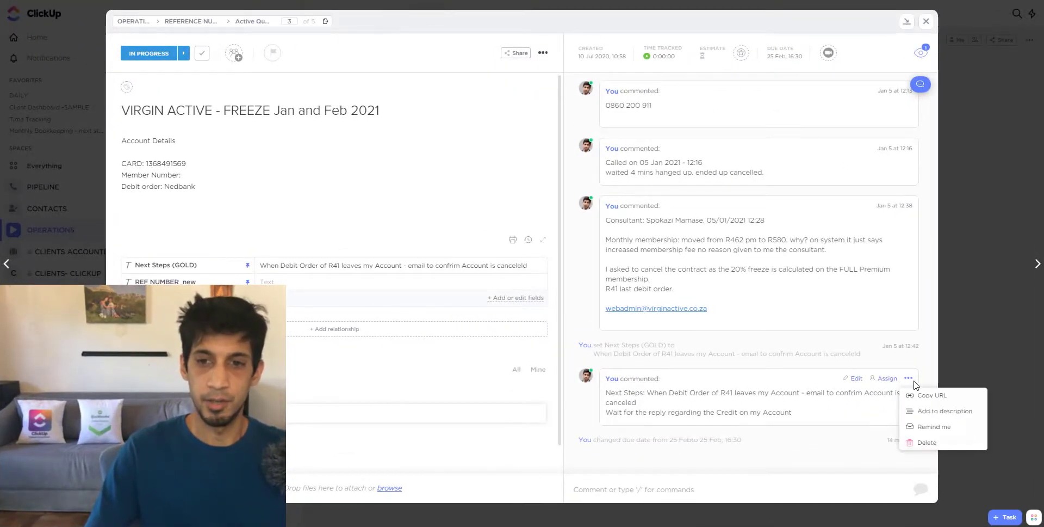
pyautogui.click(929, 428)
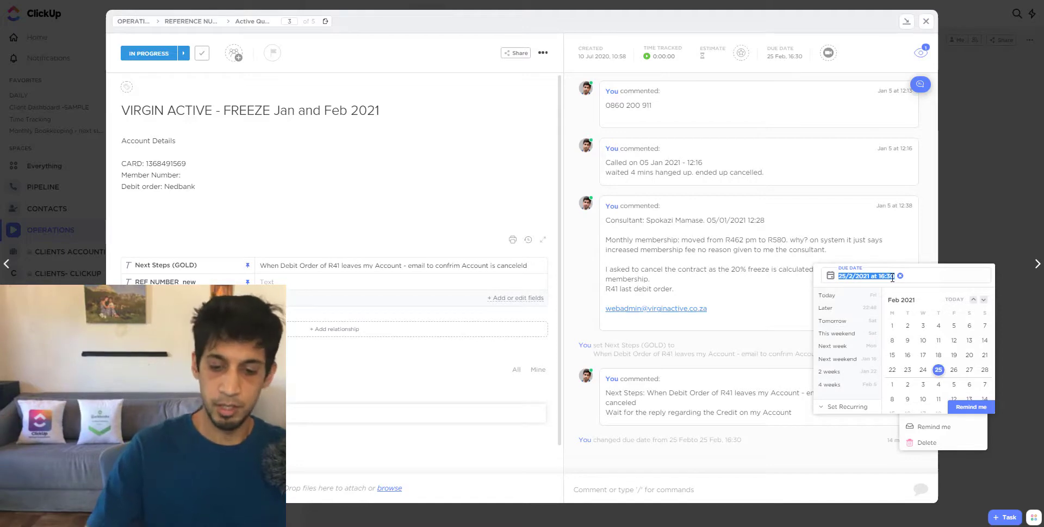
pyautogui.write('25')
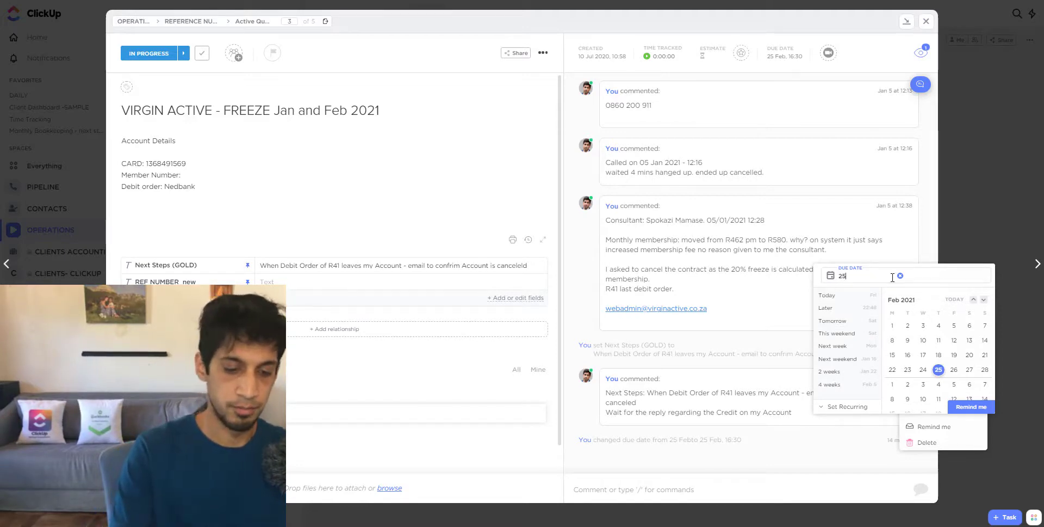
pyautogui.write('/jan')
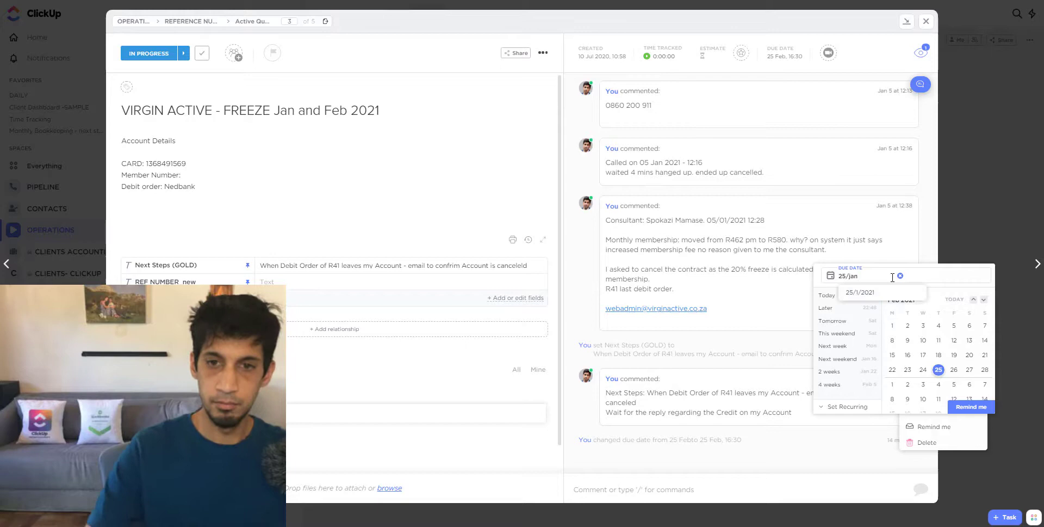
pyautogui.click(871, 293)
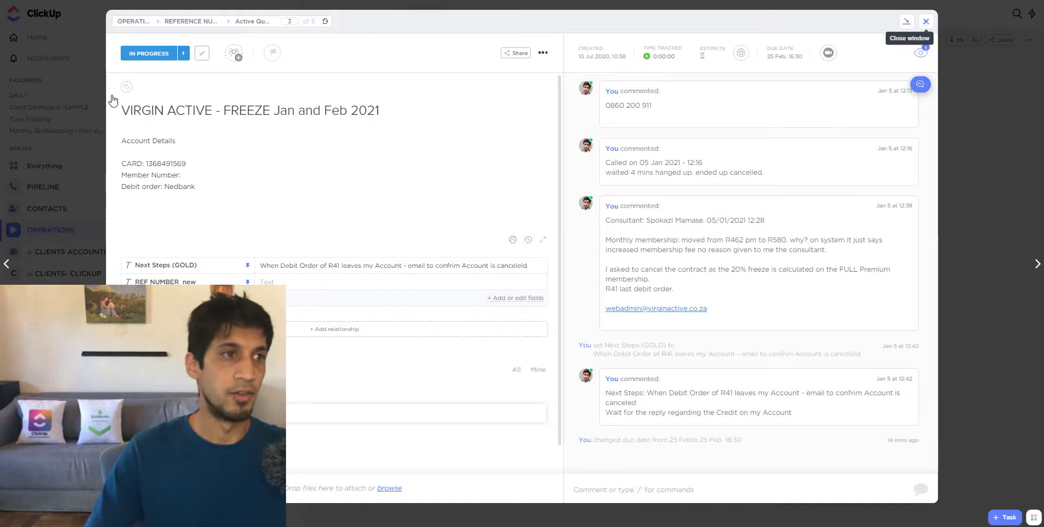
# Close the task and filter the Home inbox to Next to list upcoming reminders
pyautogui.press('Escape')
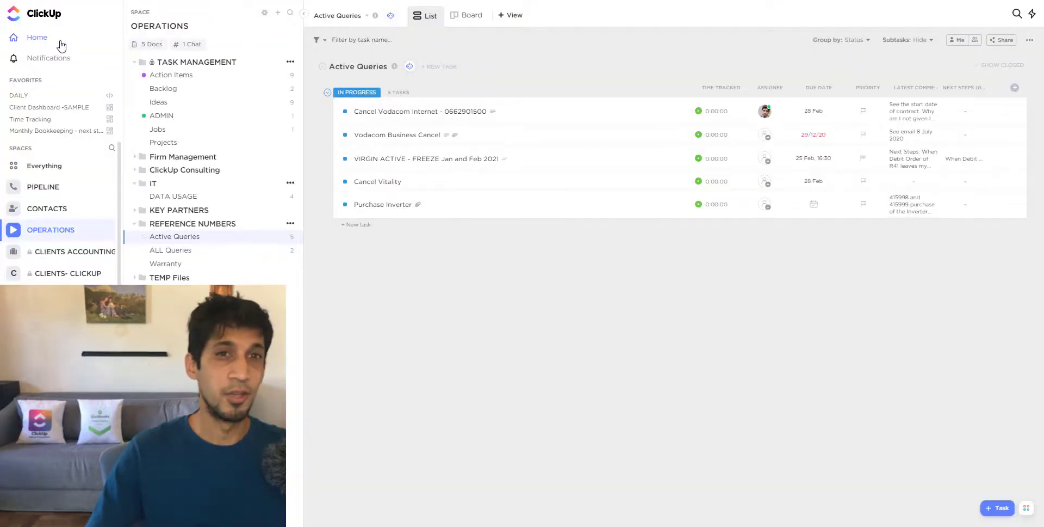
pyautogui.click(36, 38)
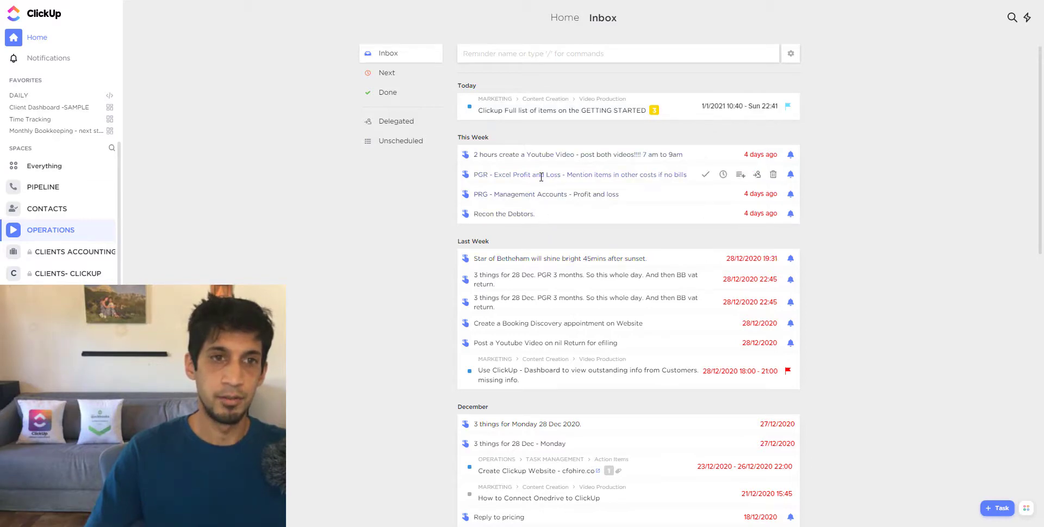
pyautogui.scroll(-5, 544, 180)
pyautogui.scroll(5, 545, 181)
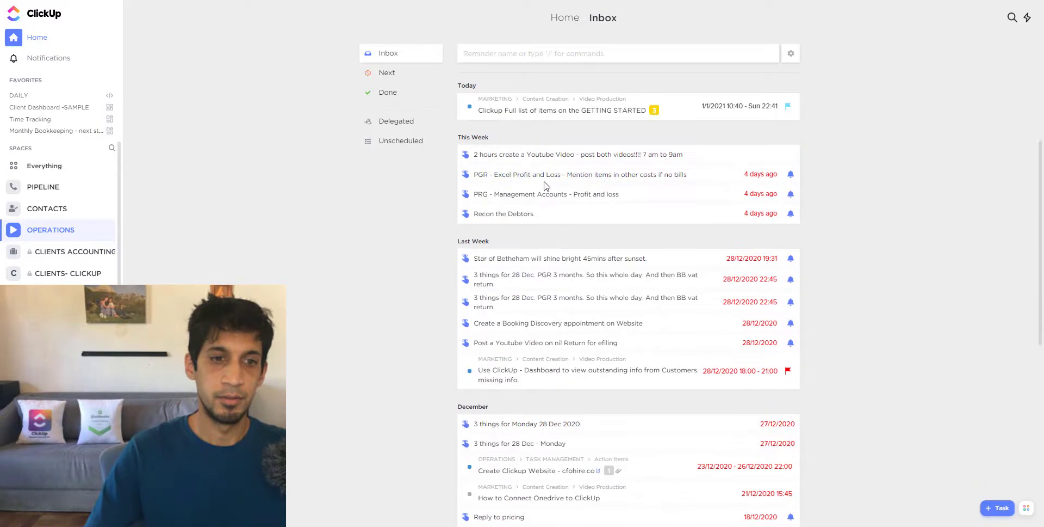
pyautogui.click(402, 75)
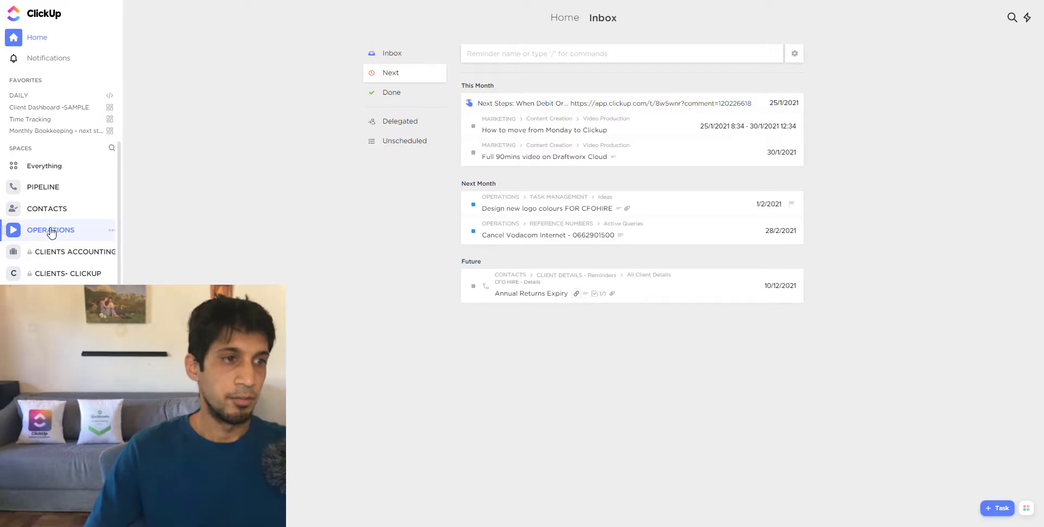
# Reopen the VIRGIN ACTIVE task, assign its Next Steps comment to yourself, and return Home
pyautogui.hotkey('alt', 'Left')
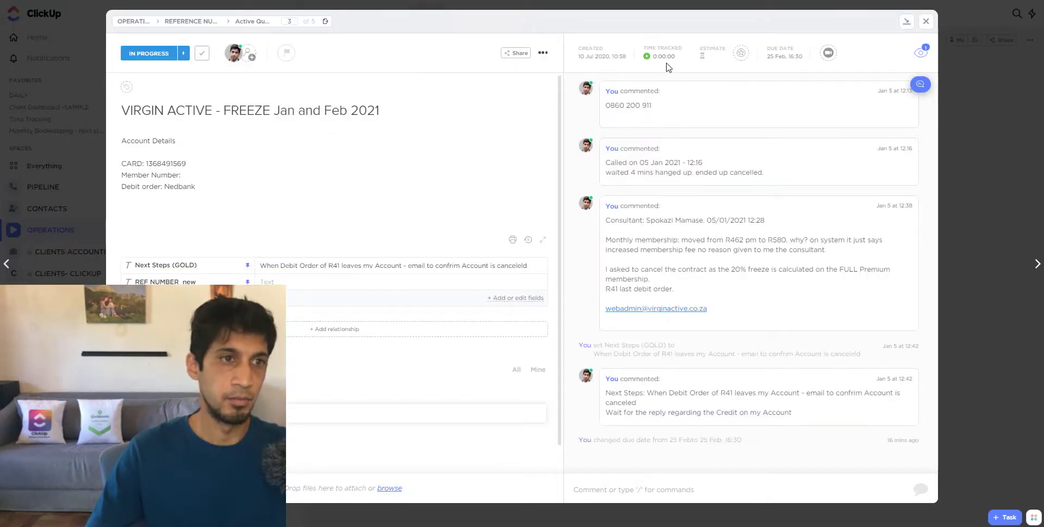
pyautogui.click(909, 377)
pyautogui.click(883, 381)
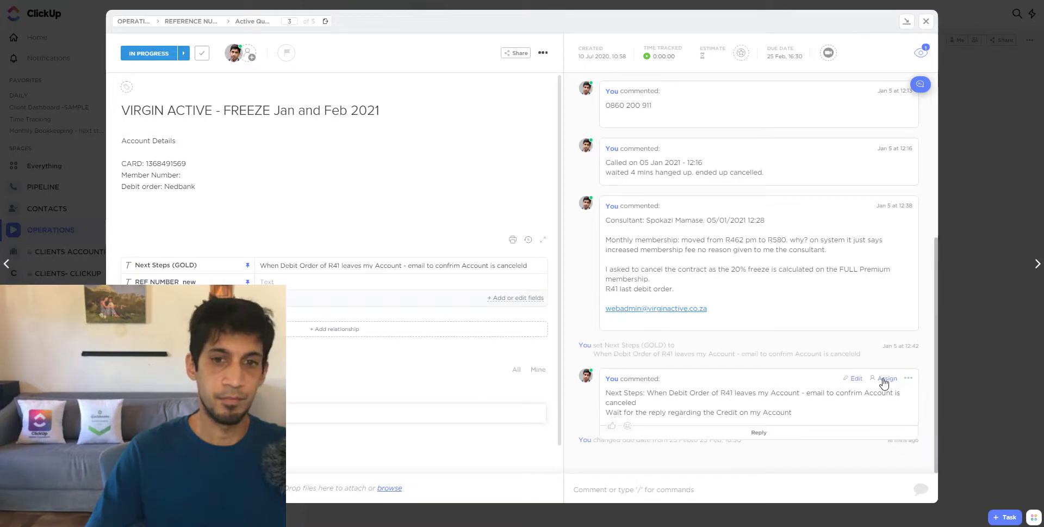
pyautogui.click(882, 377)
pyautogui.click(907, 429)
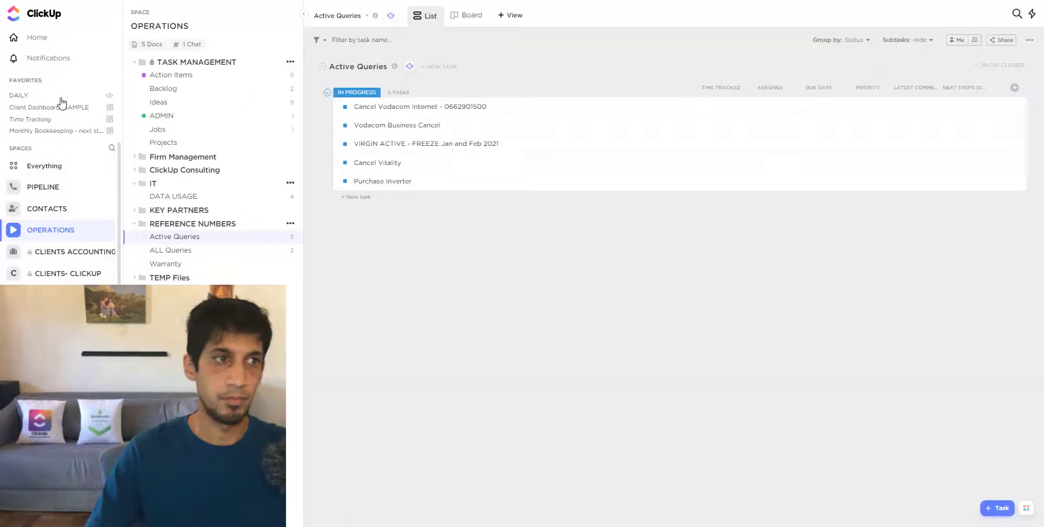
pyautogui.click(38, 39)
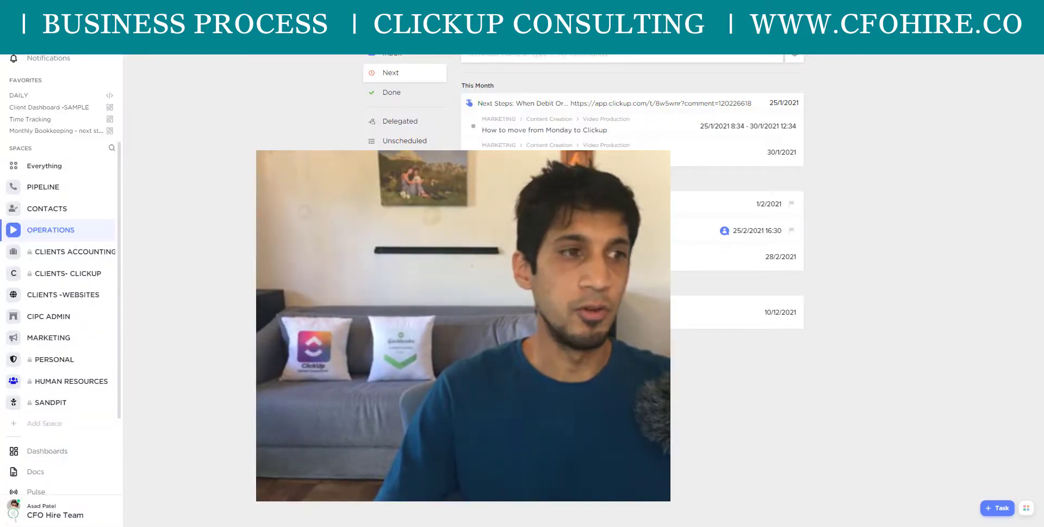
# Return to the OPERATIONS Active Queries list, glancing at the task actions and list settings menus
pyautogui.click(48, 234)
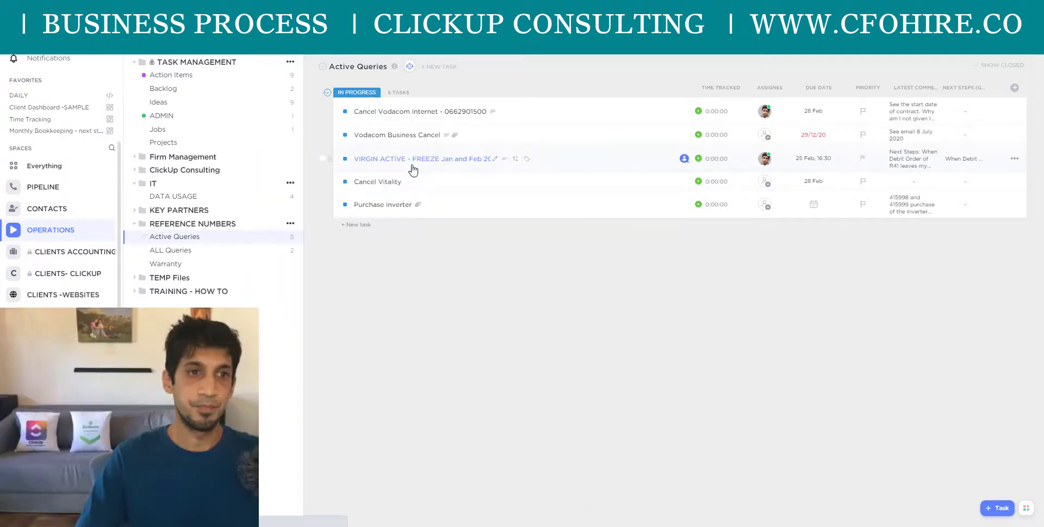
pyautogui.click(410, 159)
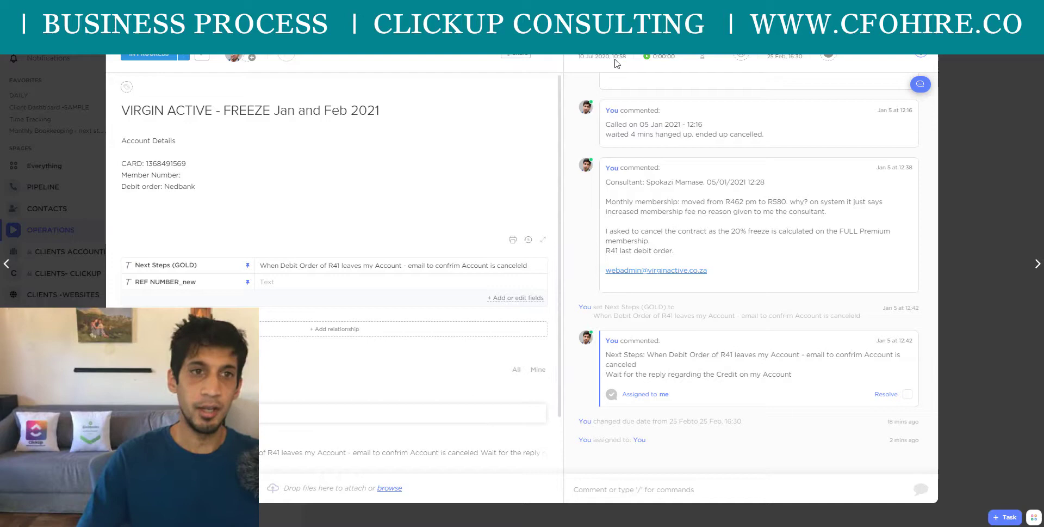
pyautogui.click(541, 62)
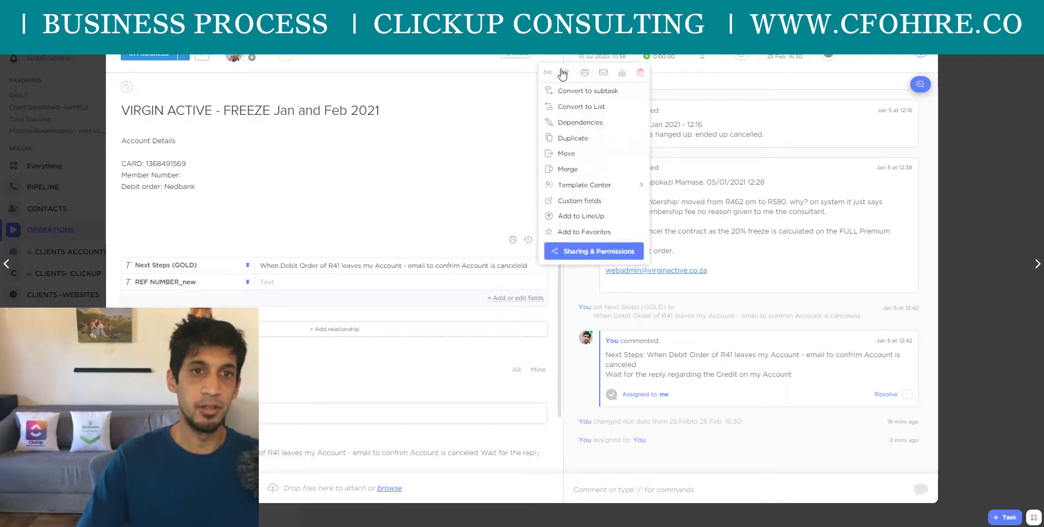
pyautogui.press('Escape')
pyautogui.click(290, 239)
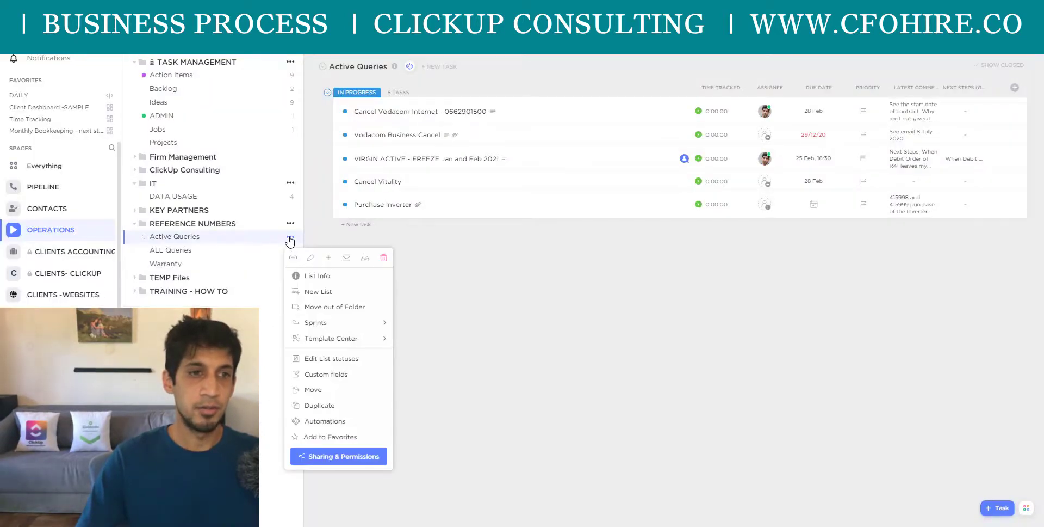
pyautogui.click(291, 240)
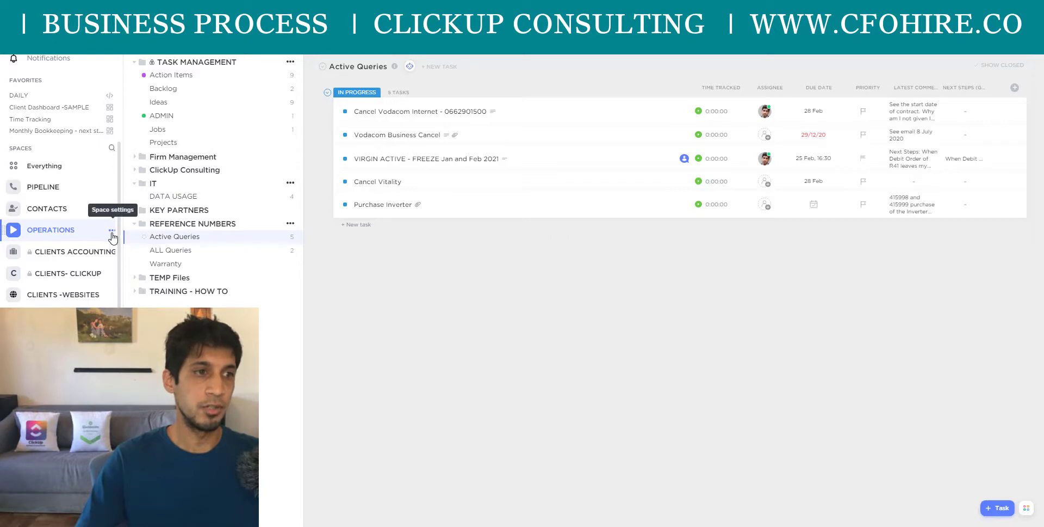
# Search existing custom fields for 'gold' and use the NEXT STEPS_DATE_gold Date field in OPERATIONS
pyautogui.click(112, 233)
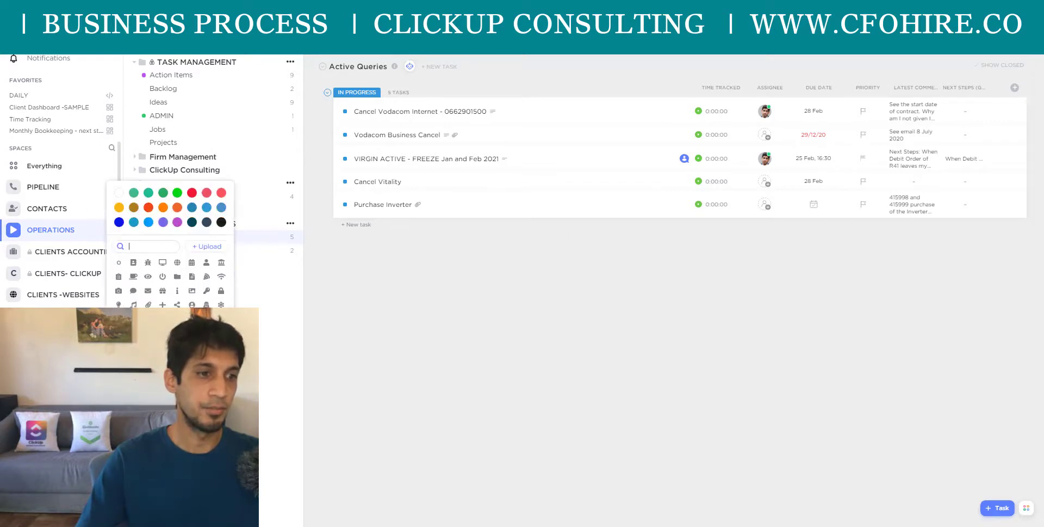
pyautogui.press('Escape')
pyautogui.click(1015, 87)
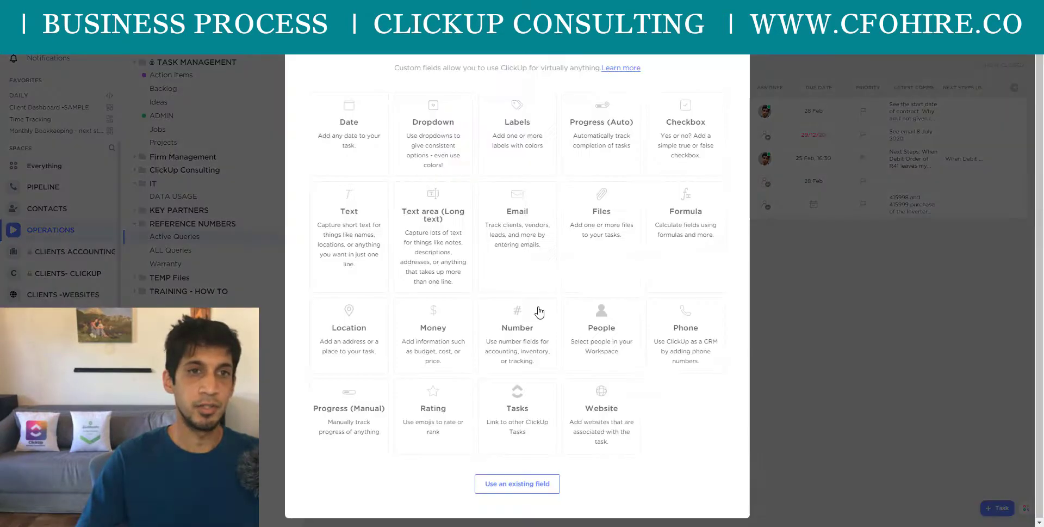
pyautogui.click(517, 490)
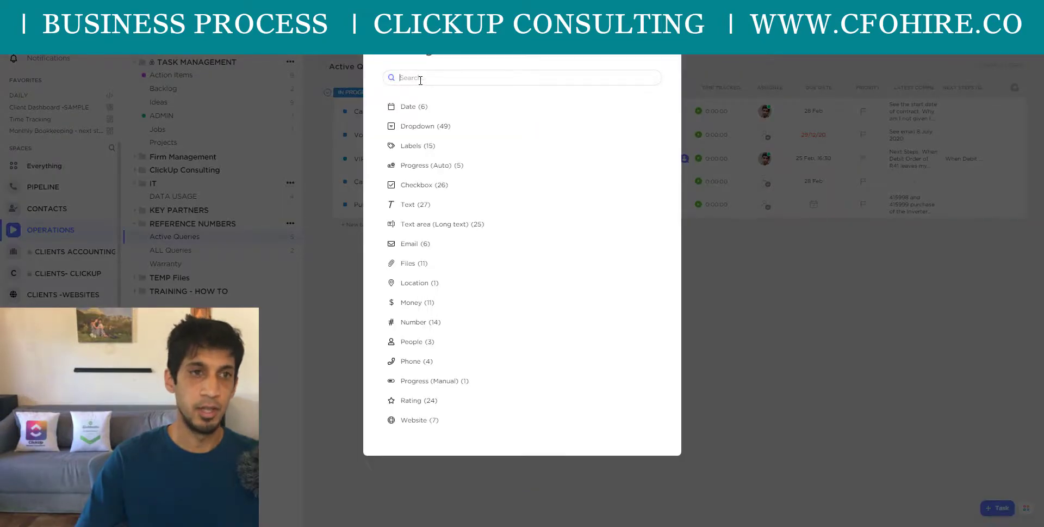
pyautogui.write('gold')
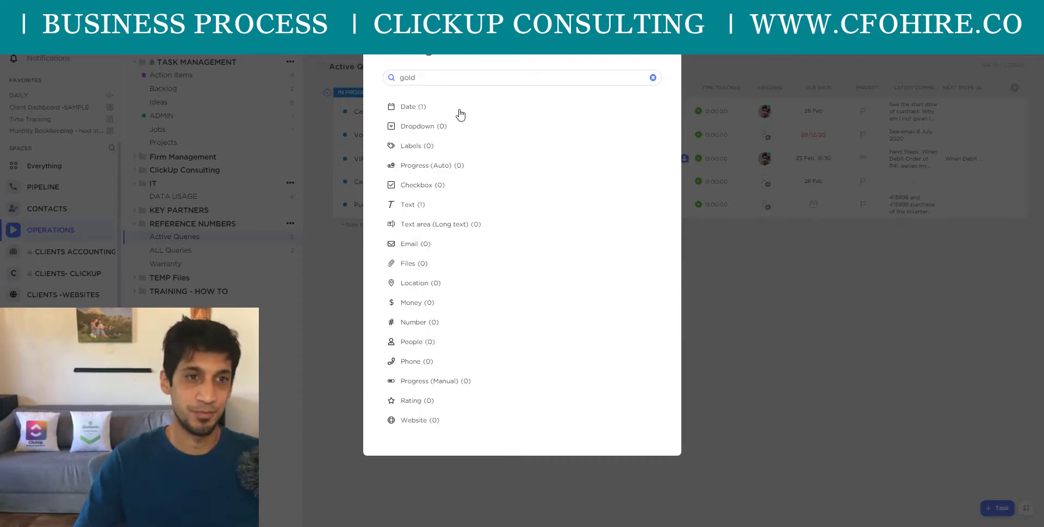
pyautogui.click(420, 107)
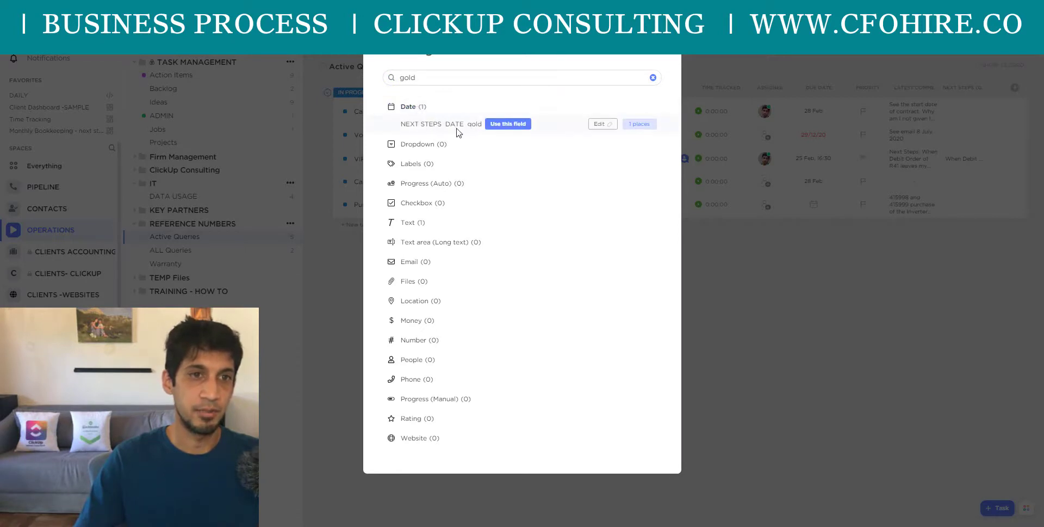
pyautogui.click(509, 124)
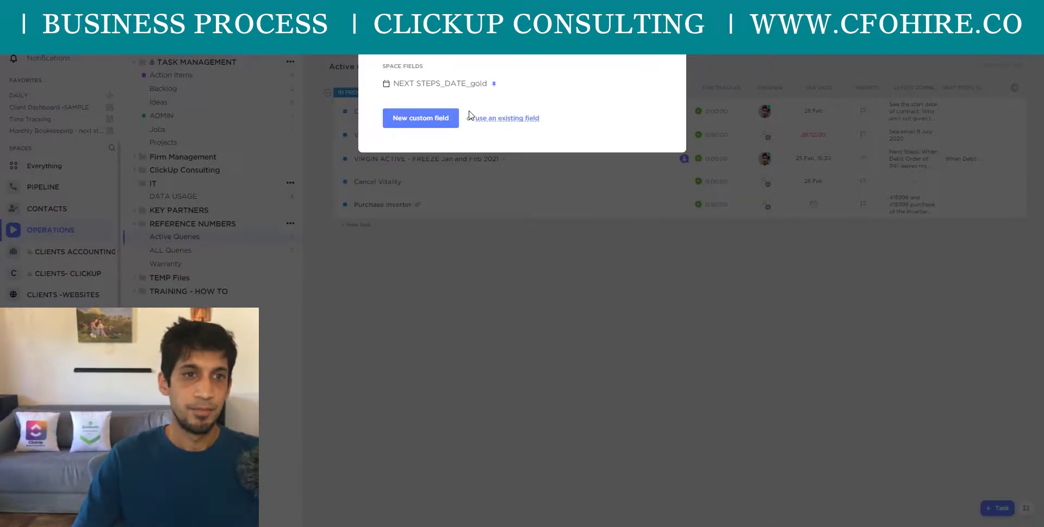
# Close the custom field dialogs and bring up the VIRGIN ACTIVE task's NEXT STEPS_DATE_gold date picker
pyautogui.click(514, 119)
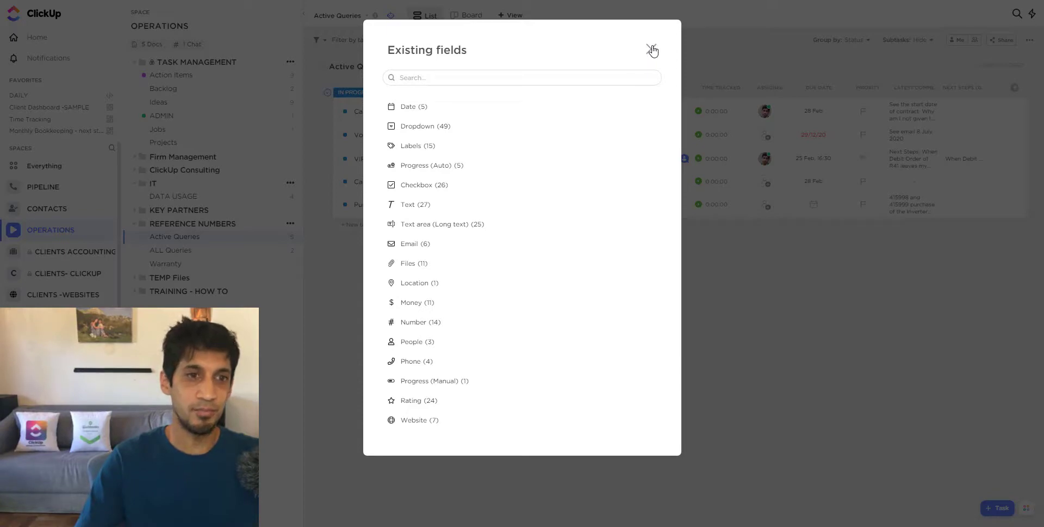
pyautogui.click(652, 49)
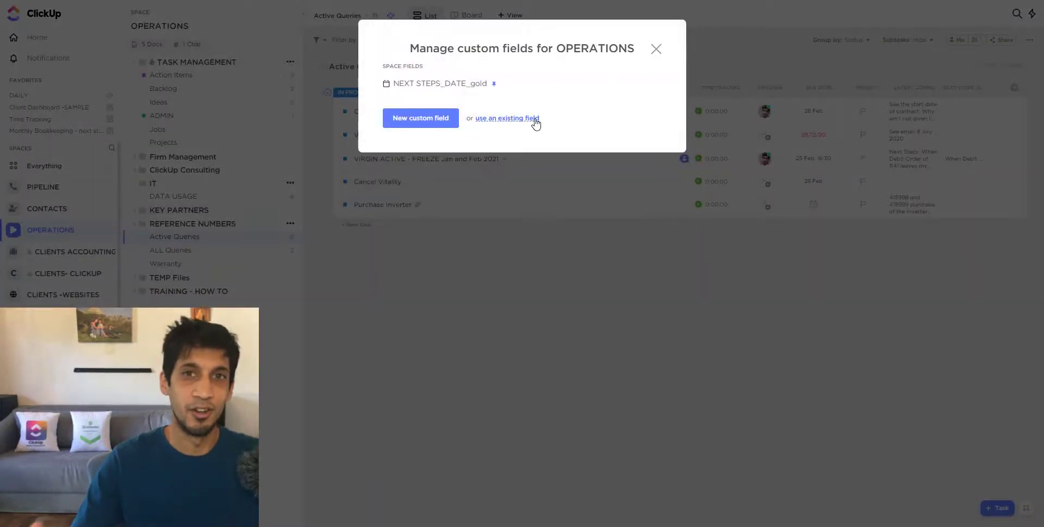
pyautogui.click(656, 49)
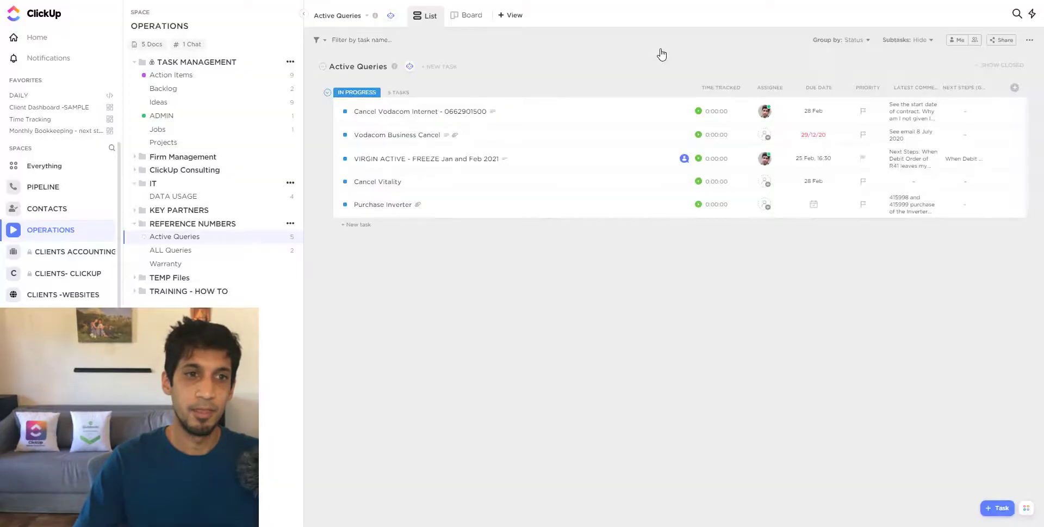
pyautogui.click(431, 164)
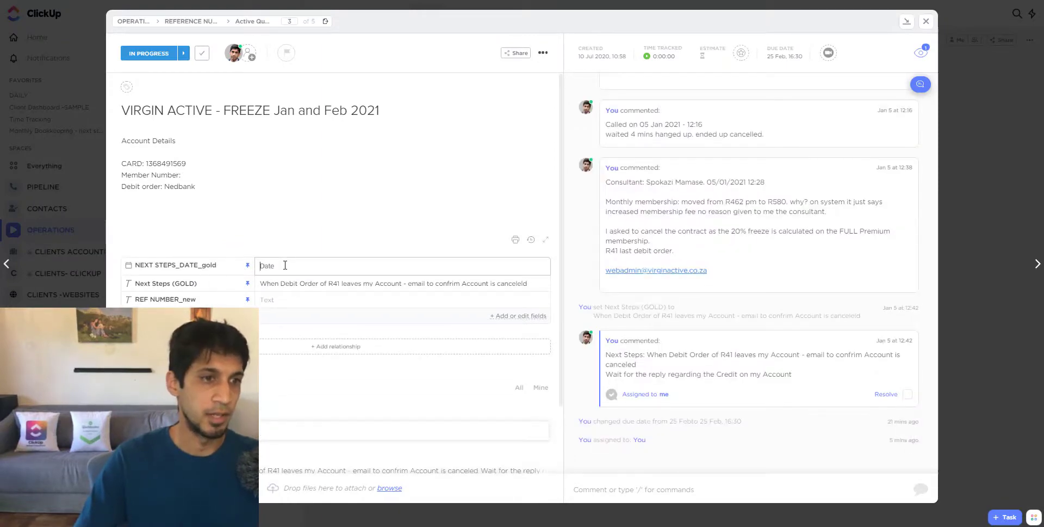
pyautogui.click(339, 261)
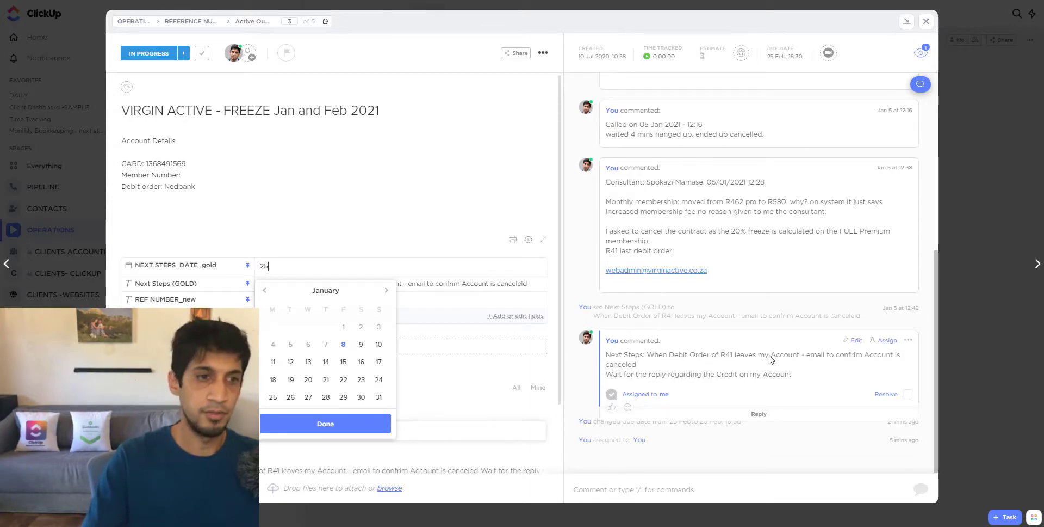
# Set NEXT STEPS_DATE_gold to 25/1/21, edit the Next Steps (GOLD) note, and close the task
pyautogui.click(273, 398)
pyautogui.click(315, 266)
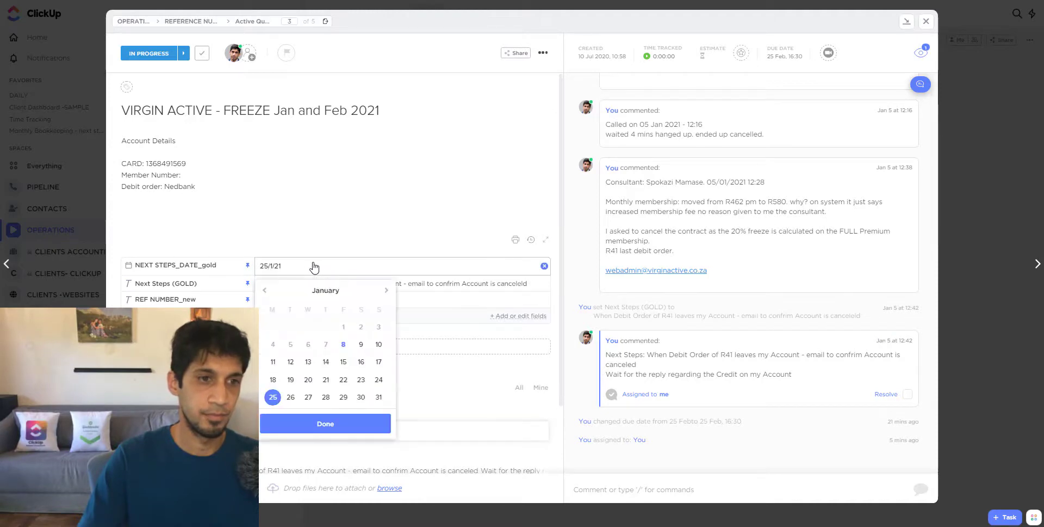
pyautogui.click(314, 267)
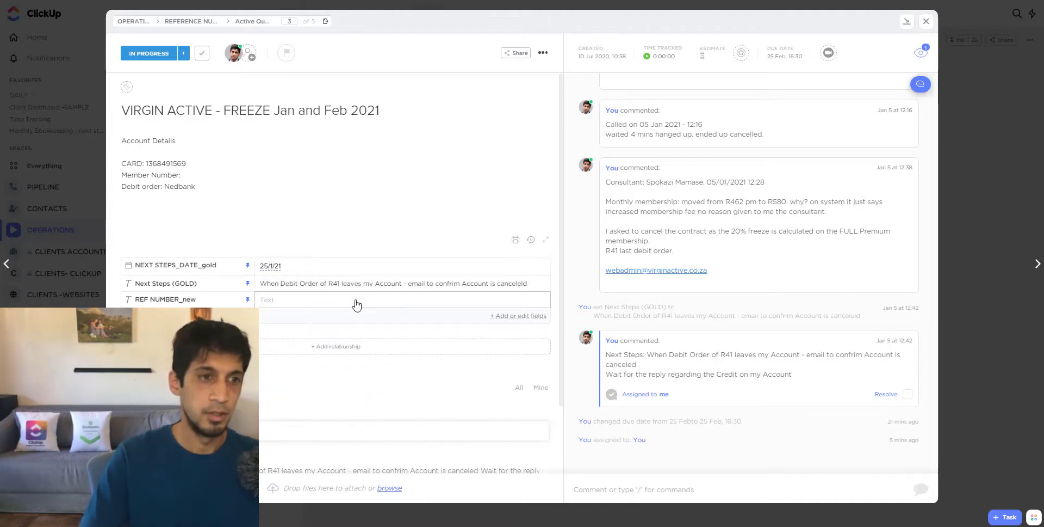
pyautogui.click(325, 279)
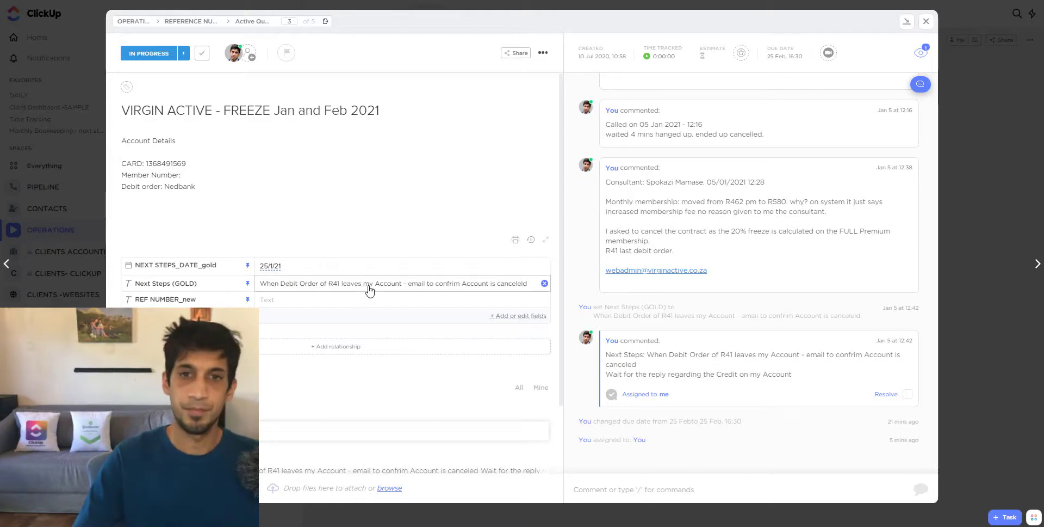
pyautogui.click(868, 55)
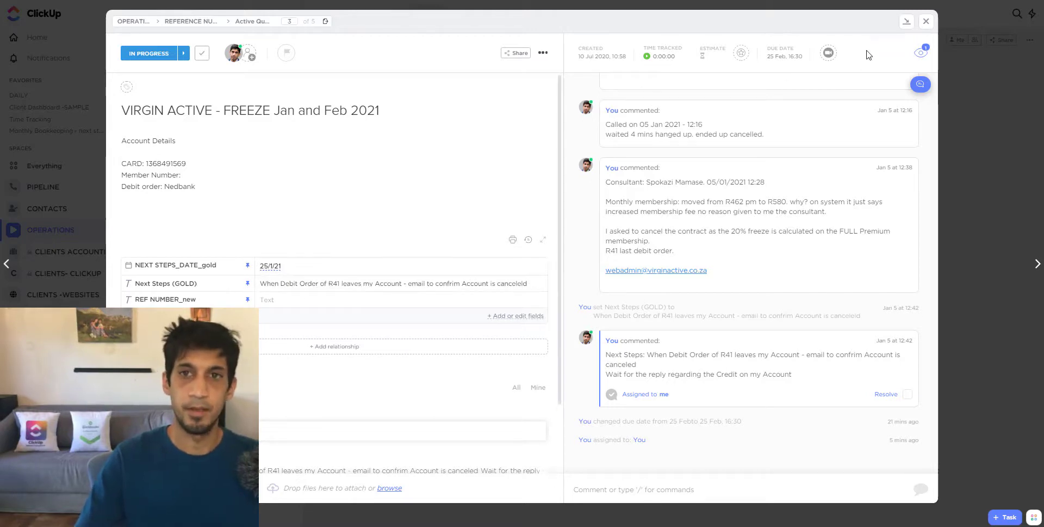
pyautogui.click(925, 22)
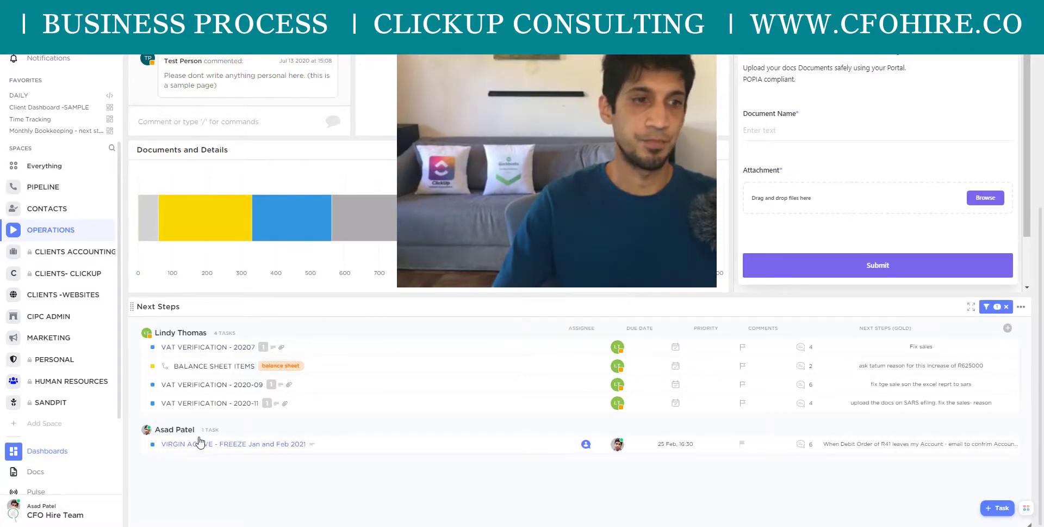
# Bring up the options menu on the dashboard's Next Steps list widget
pyautogui.click(1021, 308)
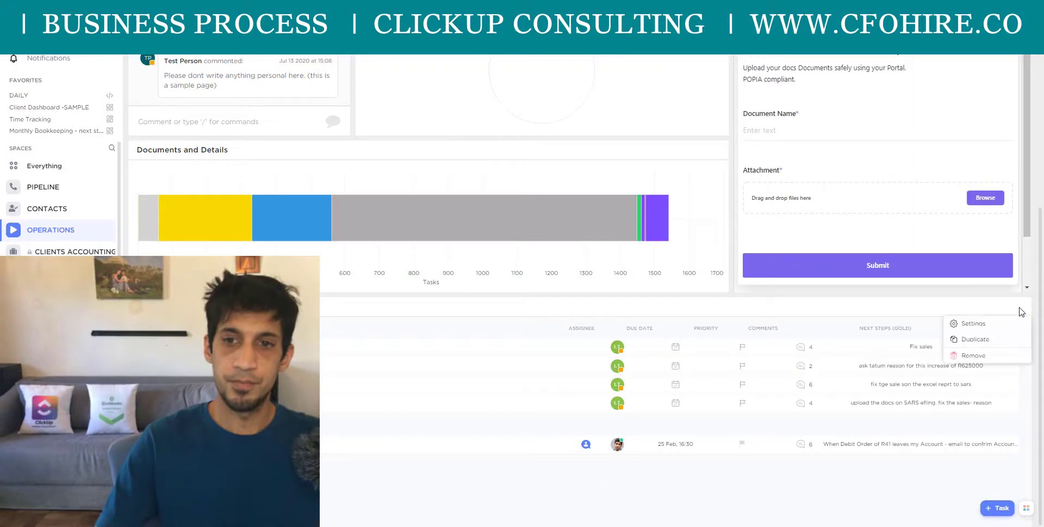
# Rename the Next Steps widget to 'Next Steps - Month' in its settings, keeping all locations
pyautogui.click(972, 325)
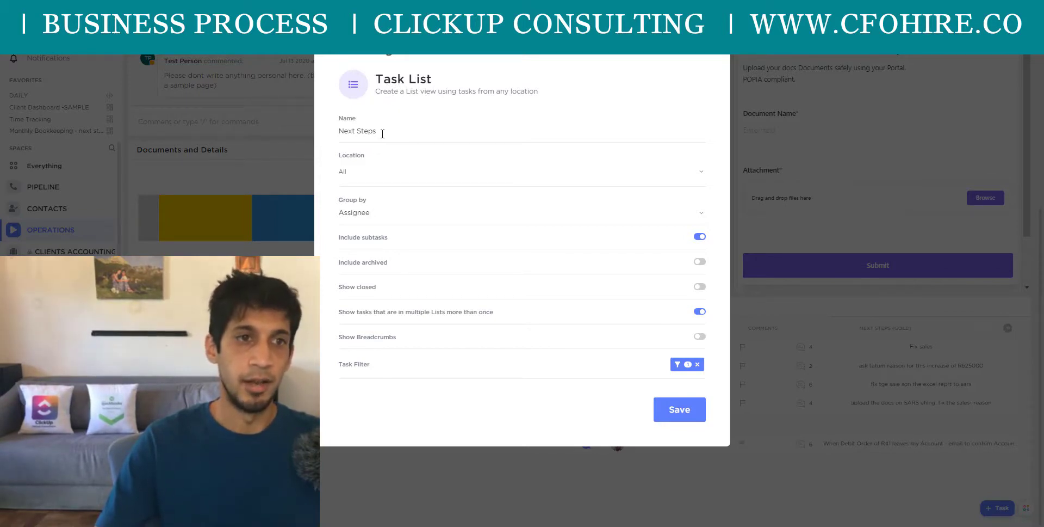
pyautogui.write('-')
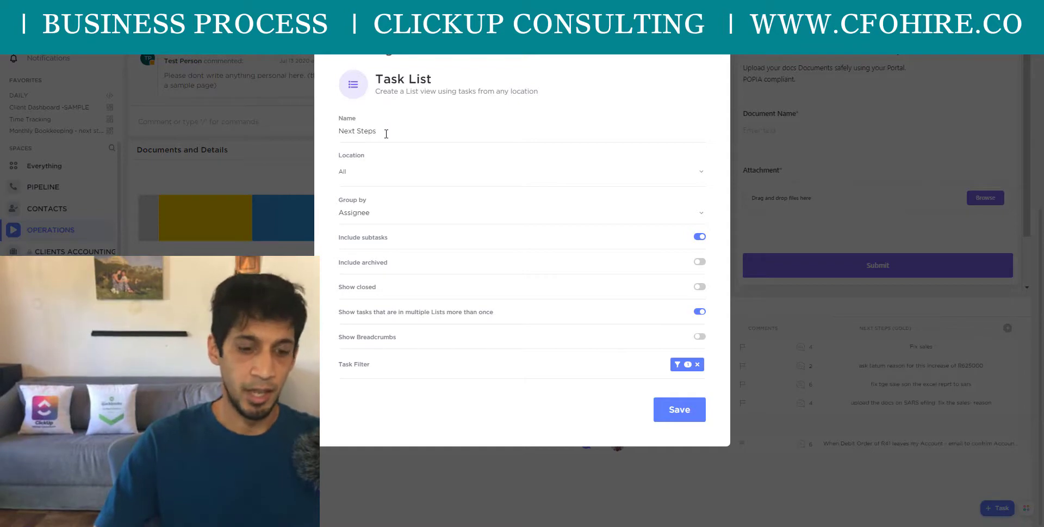
pyautogui.write('Mont')
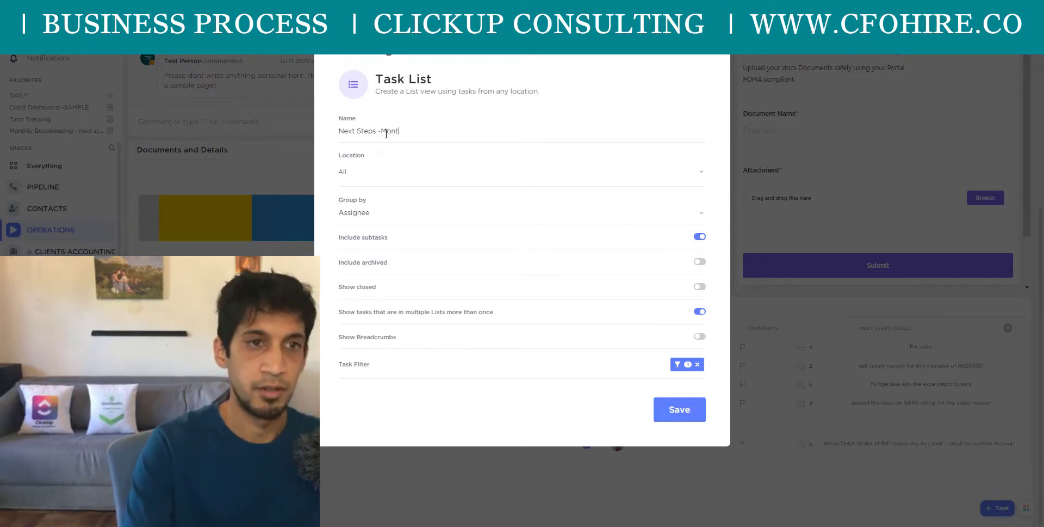
pyautogui.write('h')
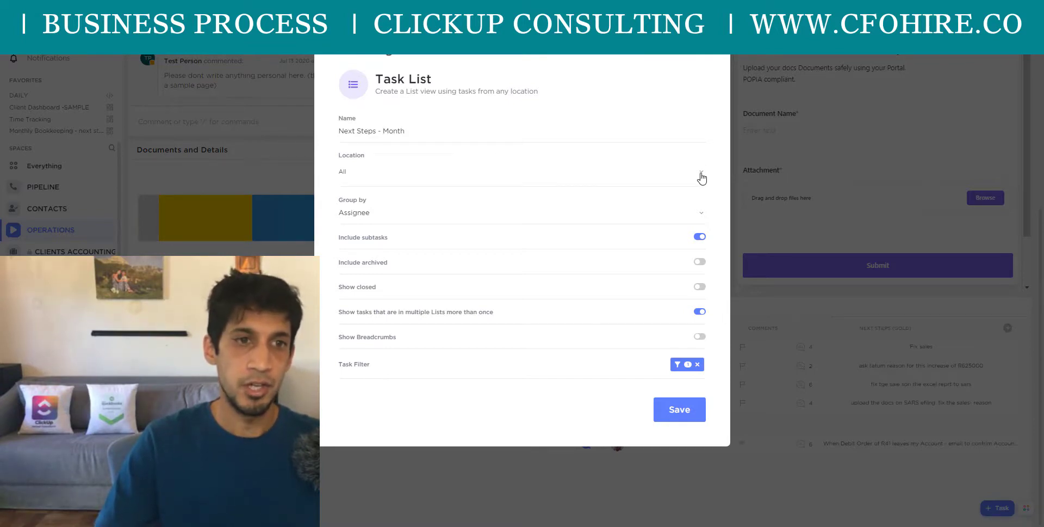
pyautogui.click(701, 174)
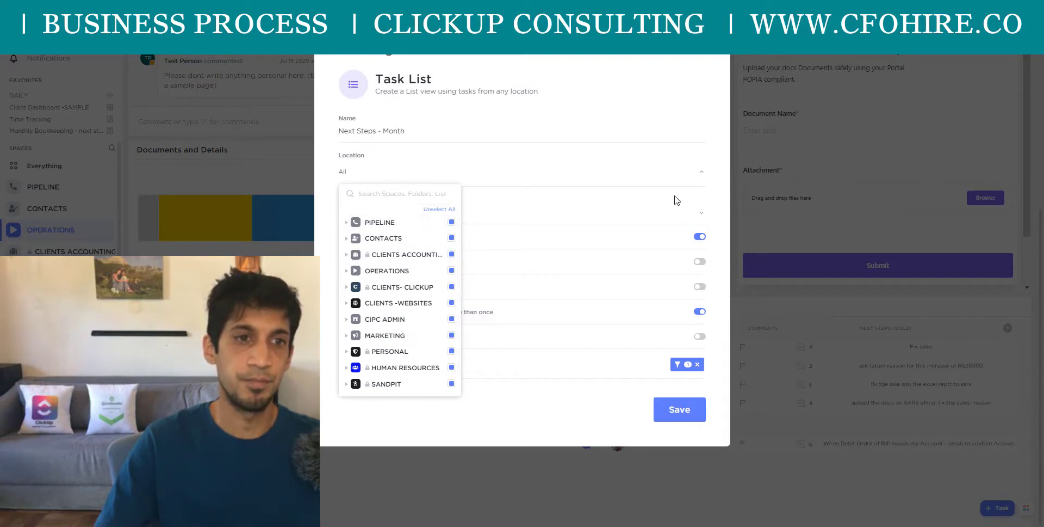
pyautogui.click(674, 200)
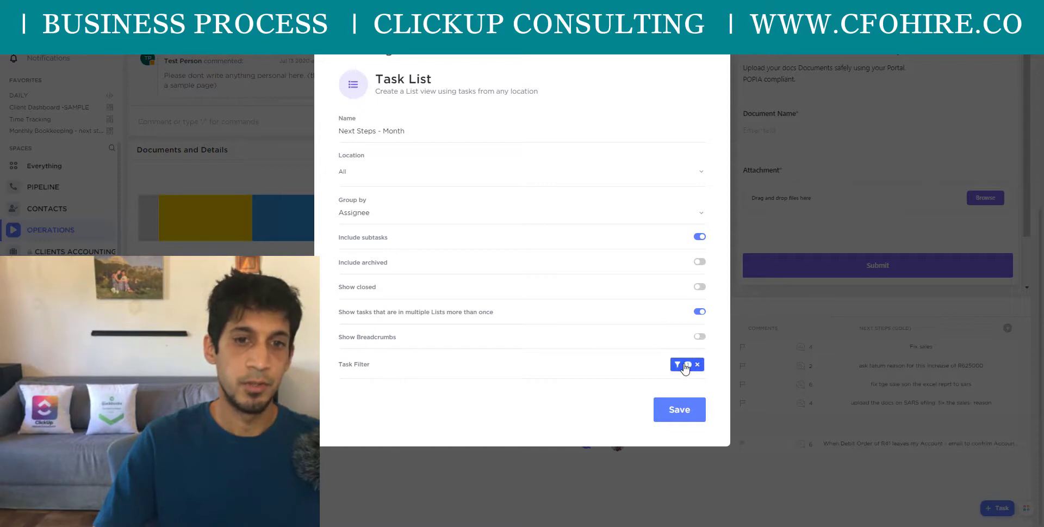
# Keep the widget filter at NEXT STEPS Is This month, grouped by Assignee, and close settings
pyautogui.click(680, 364)
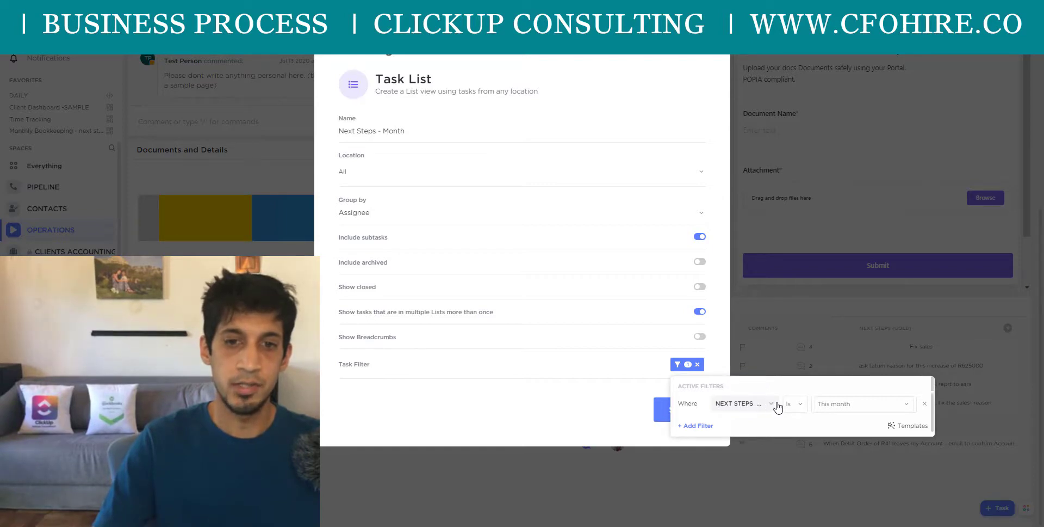
pyautogui.click(770, 409)
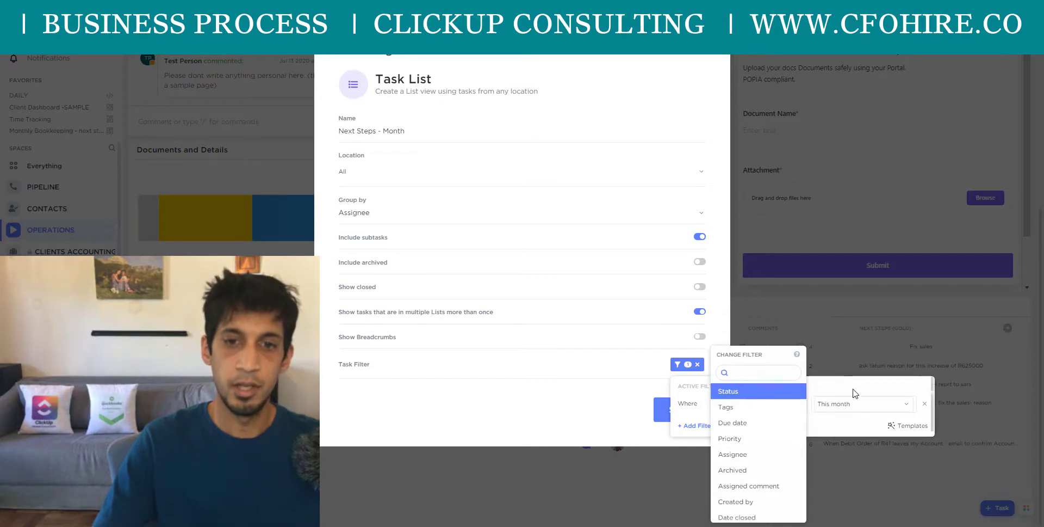
pyautogui.click(827, 392)
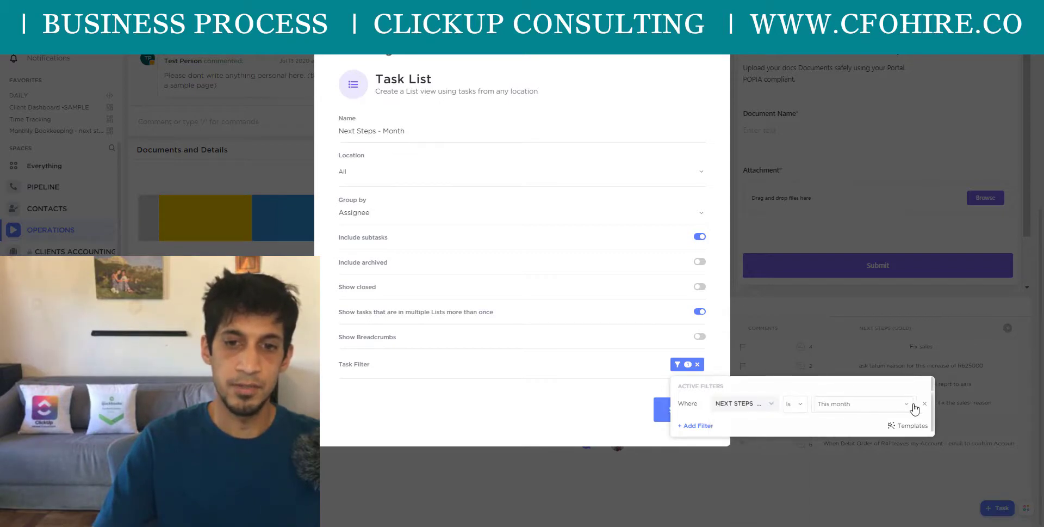
pyautogui.click(908, 406)
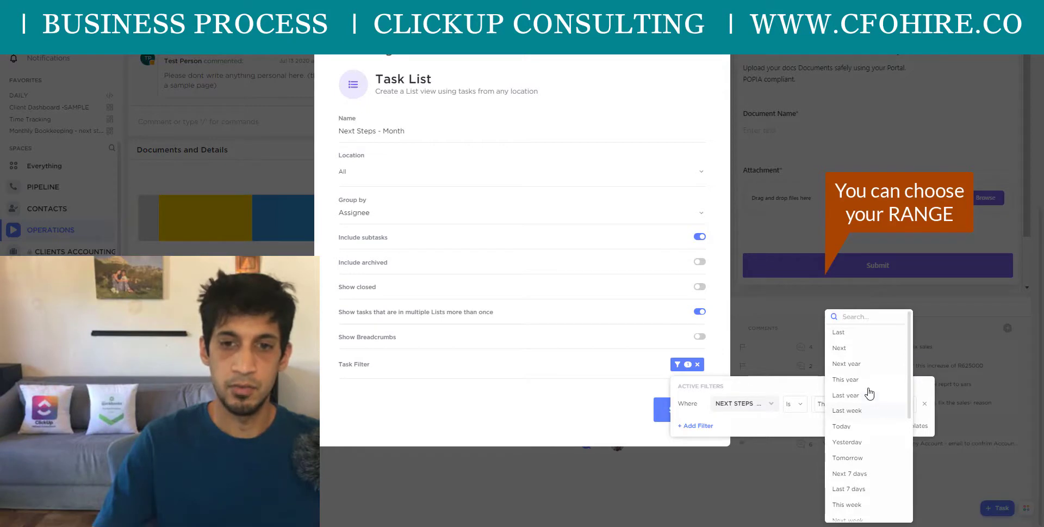
pyautogui.scroll(-2, 856, 359)
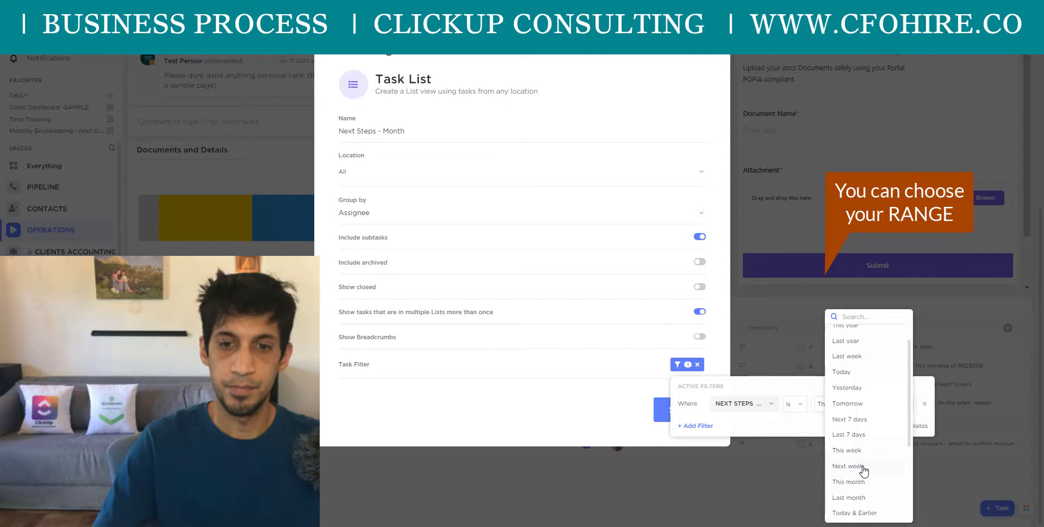
pyautogui.scroll(2, 856, 392)
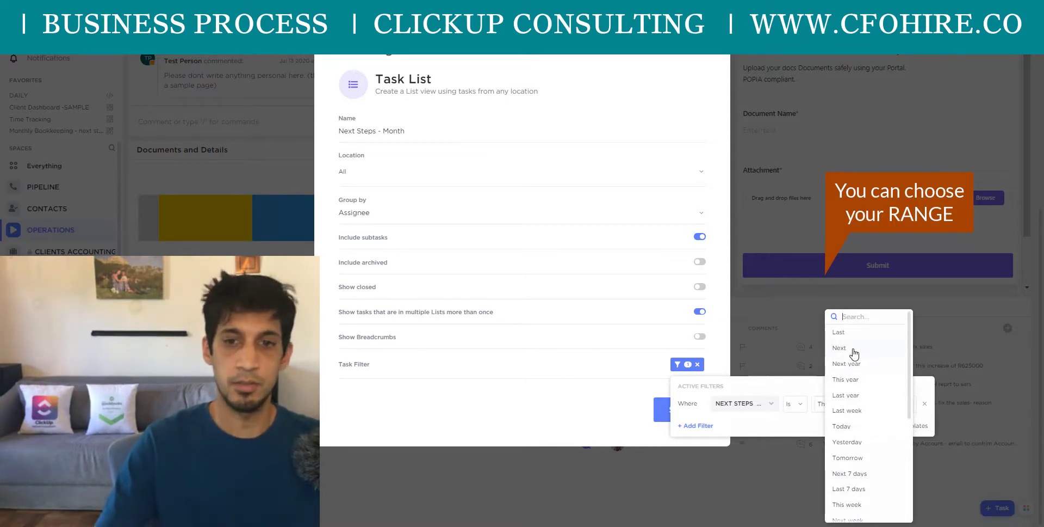
pyautogui.click(786, 494)
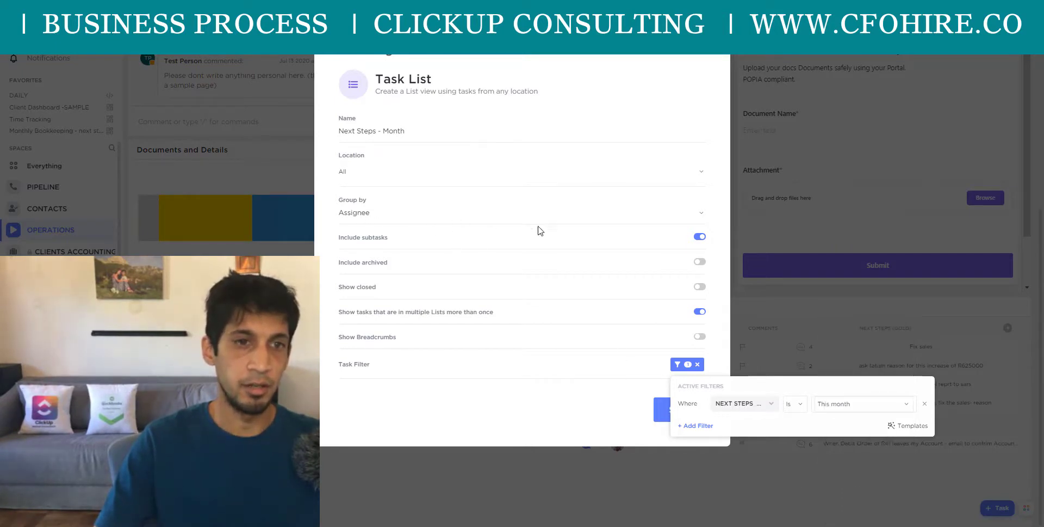
pyautogui.click(705, 218)
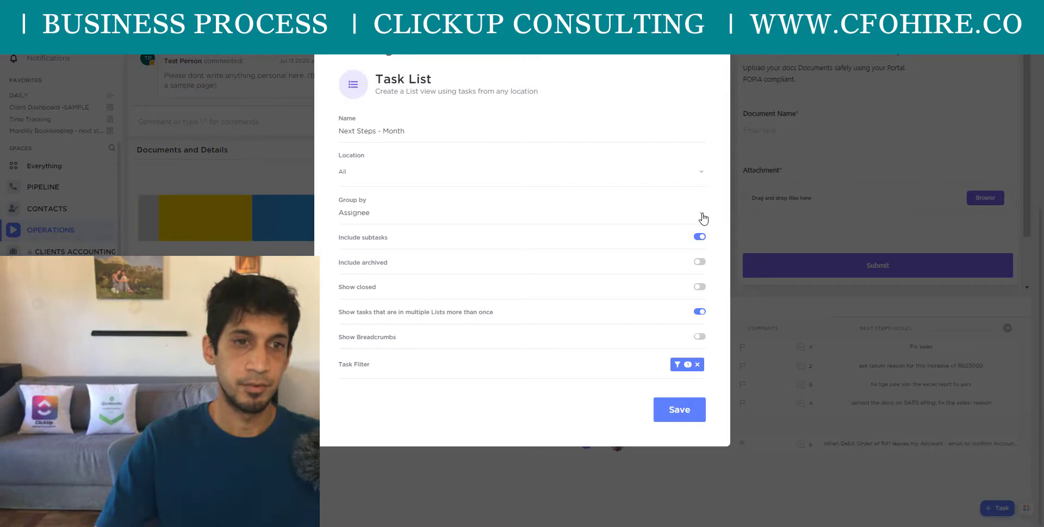
pyautogui.click(702, 215)
pyautogui.click(683, 76)
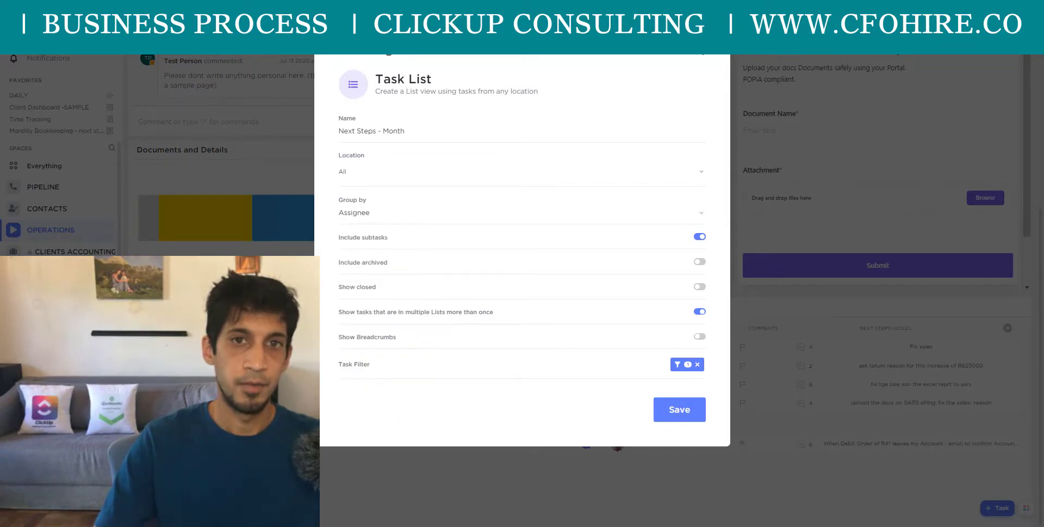
# Set the JAN task's next-steps date to Thursday 14 January and enter next step 'Obtain bank PDF from client'
pyautogui.click(786, 218)
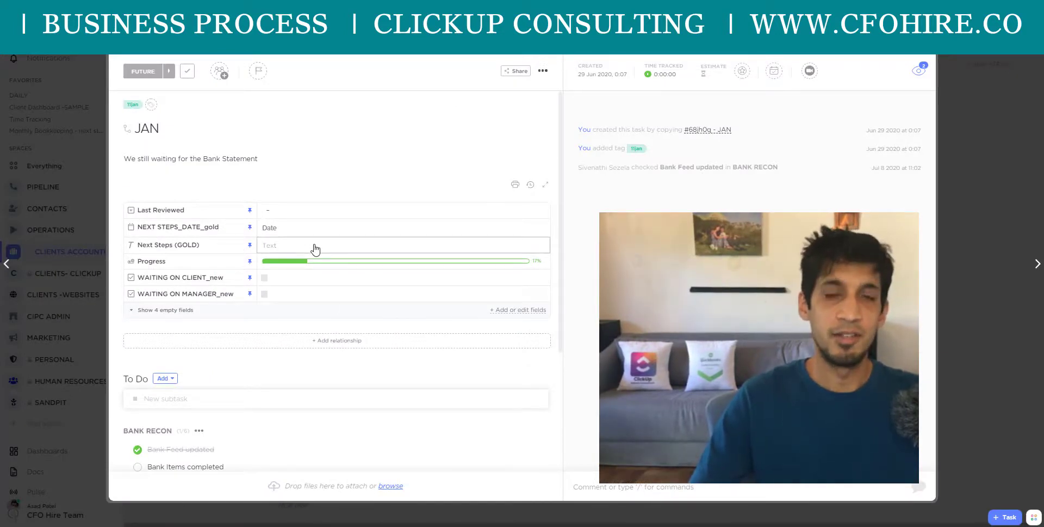
pyautogui.scroll(-1, 264, 393)
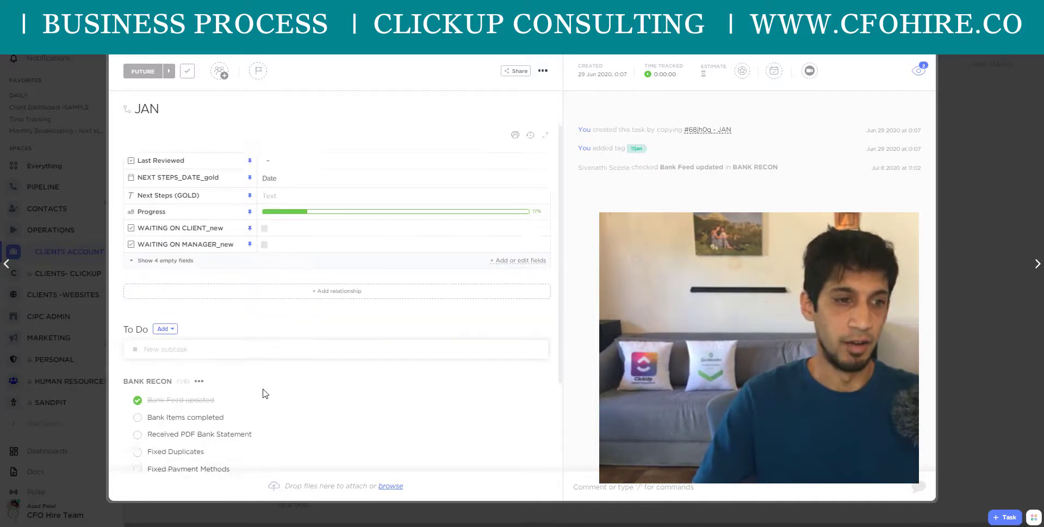
pyautogui.scroll(-1, 265, 393)
pyautogui.scroll(2, 298, 309)
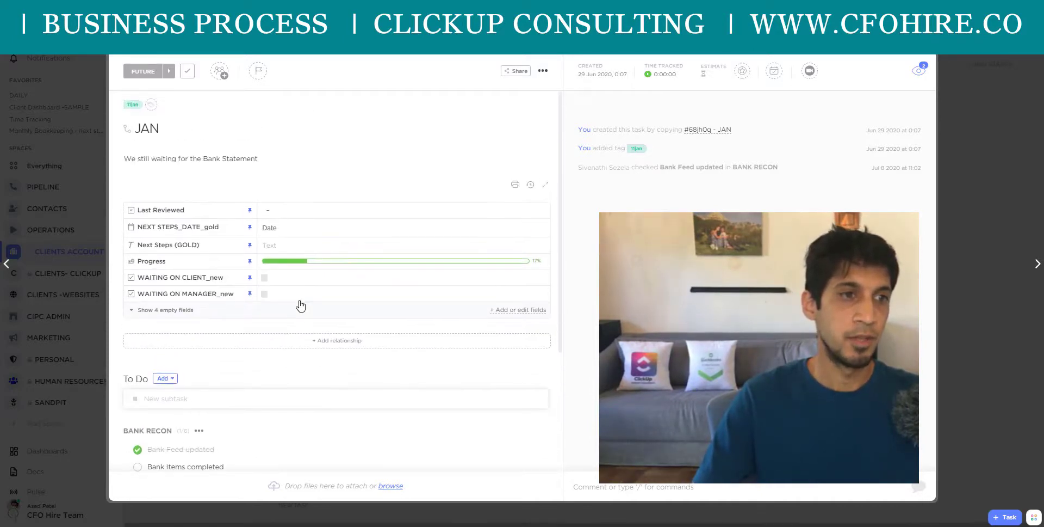
pyautogui.click(289, 226)
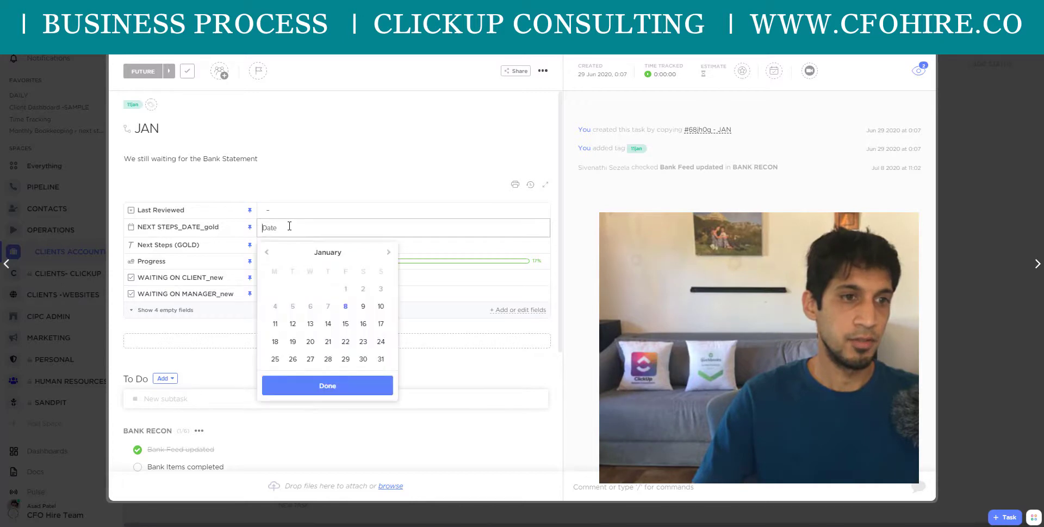
pyautogui.click(328, 324)
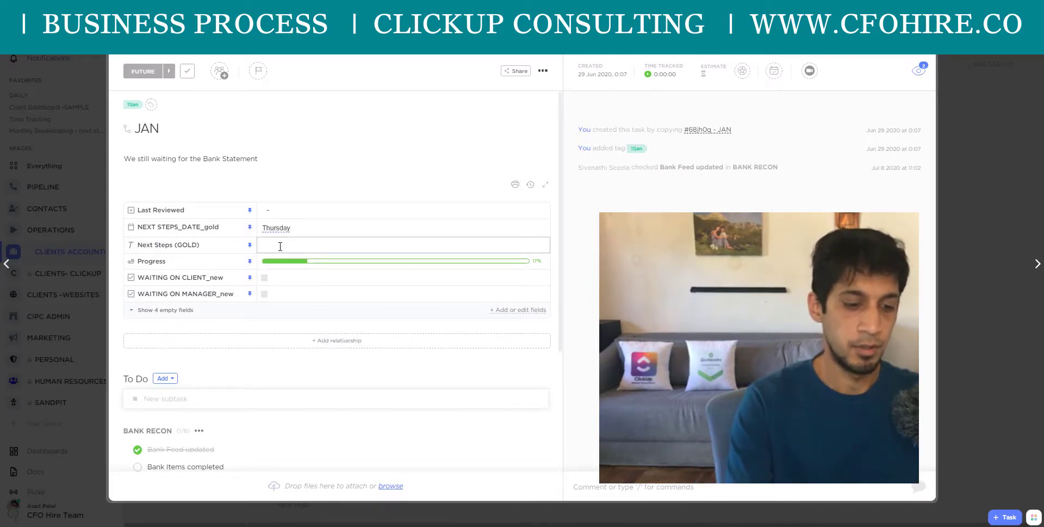
pyautogui.write('On')
pyautogui.write('ta')
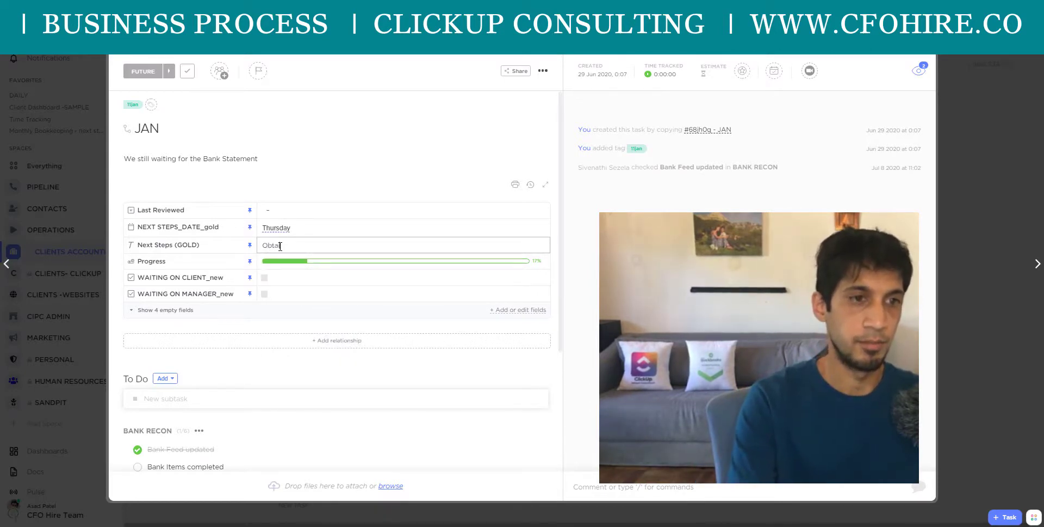
pyautogui.write('in bank')
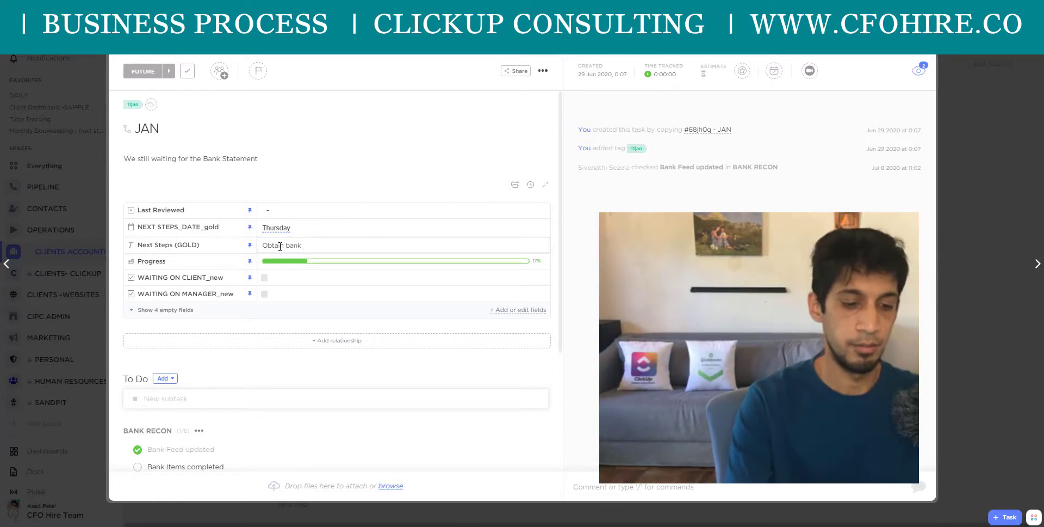
pyautogui.write(' PDF from')
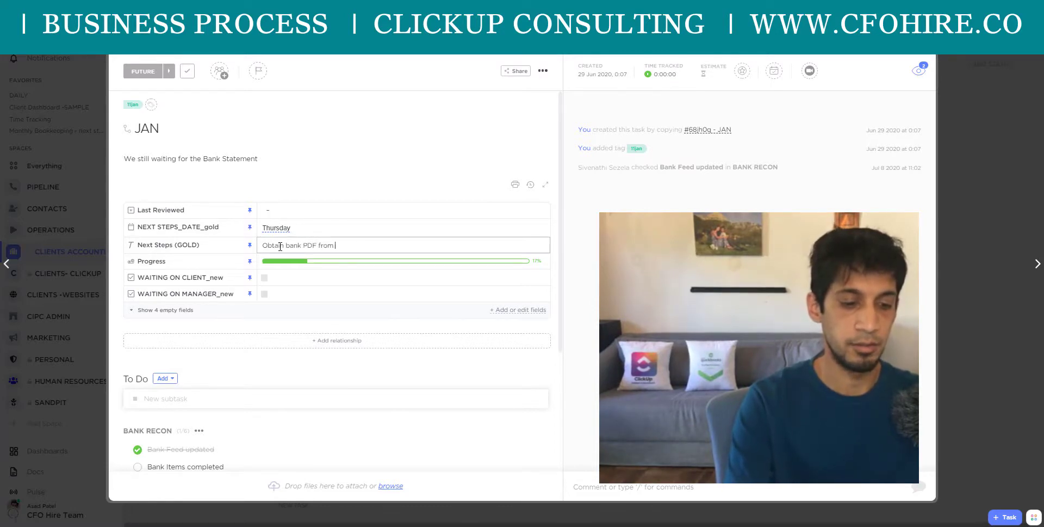
pyautogui.write(' client')
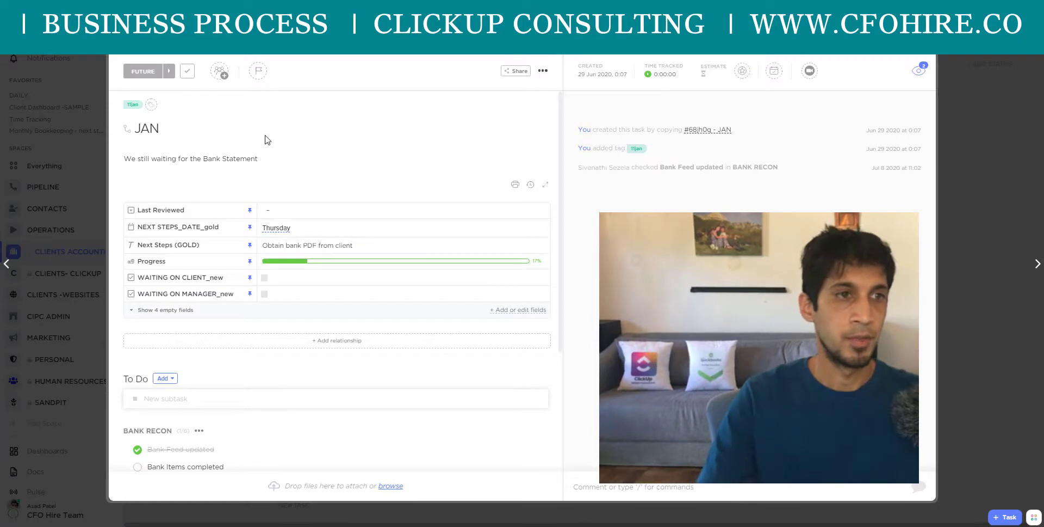
# Assign the JAN task to a team member from the people list
pyautogui.click(222, 73)
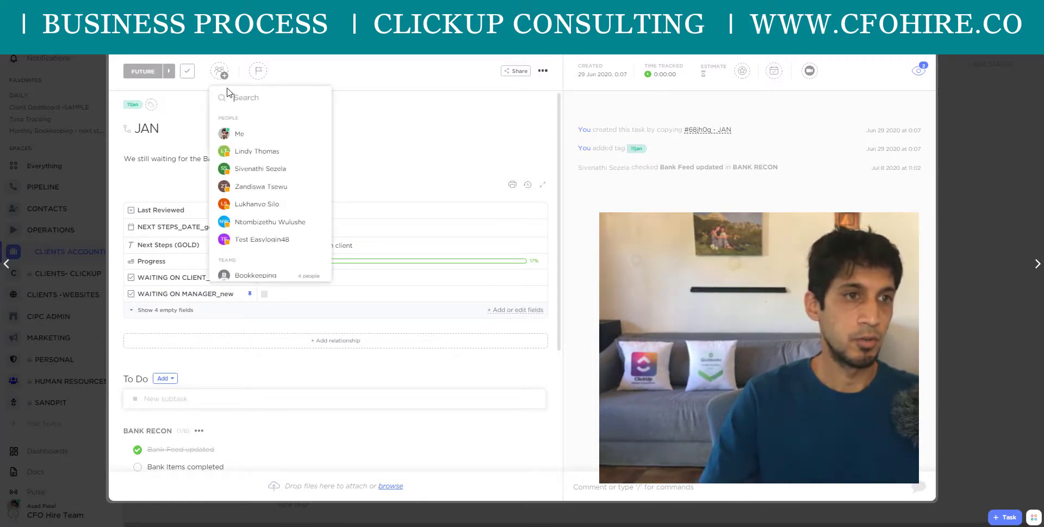
pyautogui.click(276, 205)
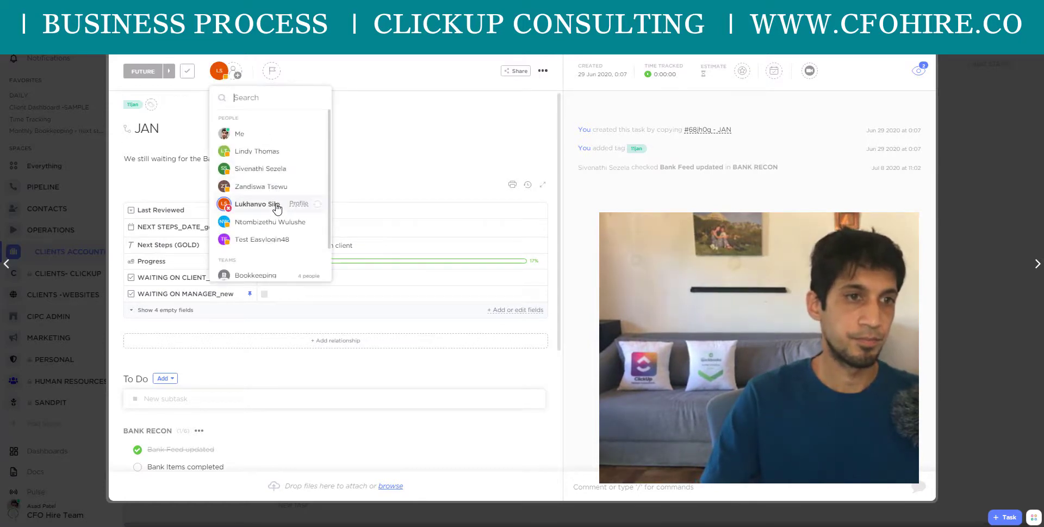
pyautogui.click(494, 200)
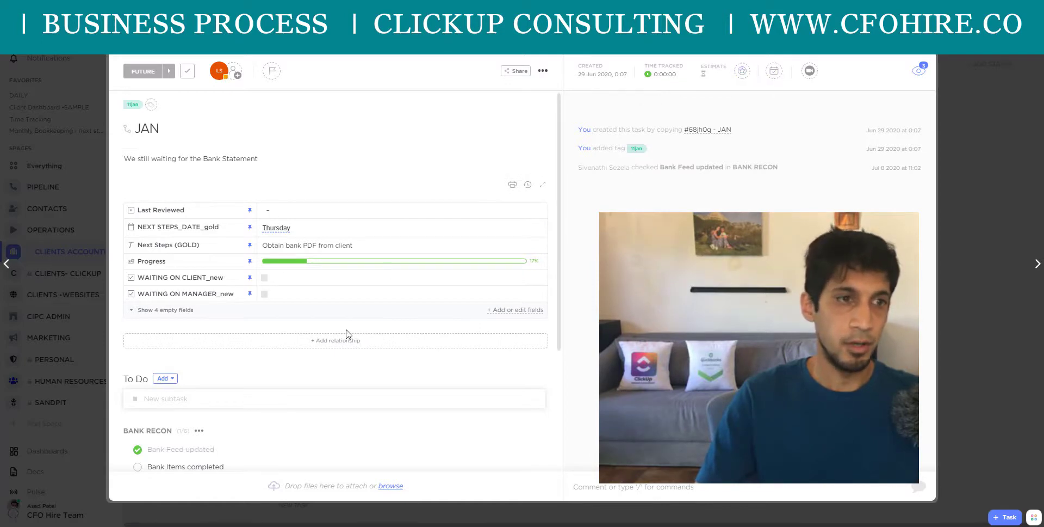
# Set the JAN task's due date to 31 January 2021
pyautogui.click(774, 74)
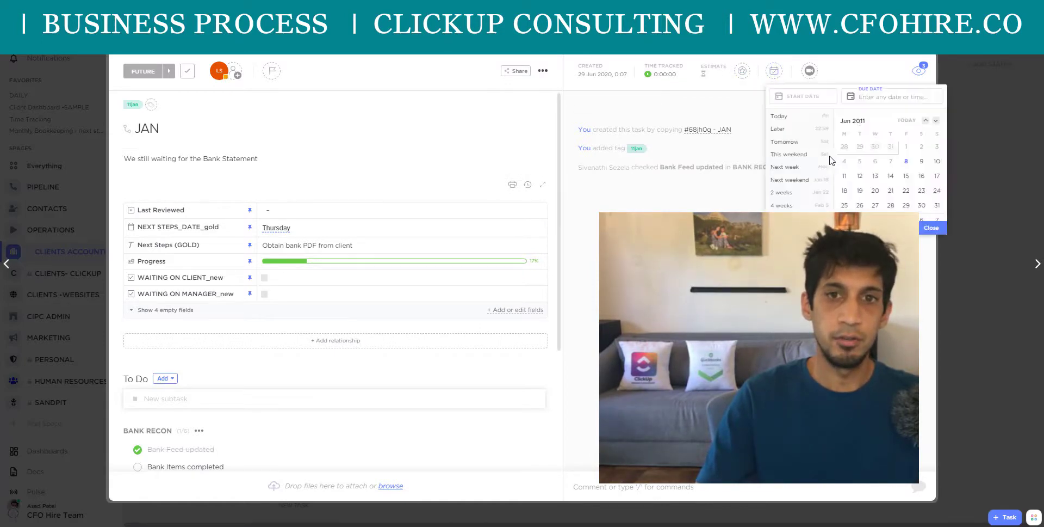
pyautogui.click(937, 205)
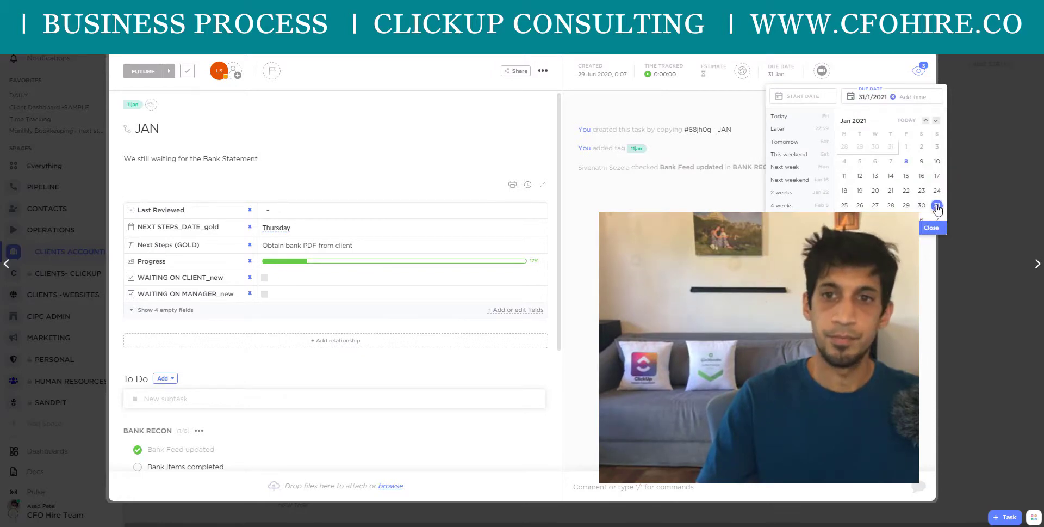
pyautogui.click(762, 97)
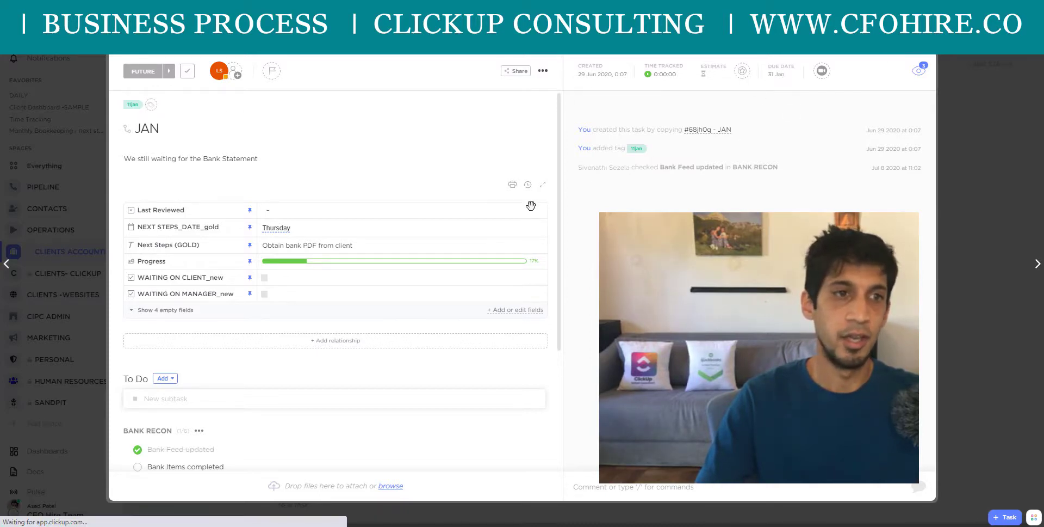
# Close the JAN task modal and switch to the client dashboard
pyautogui.press('Escape')
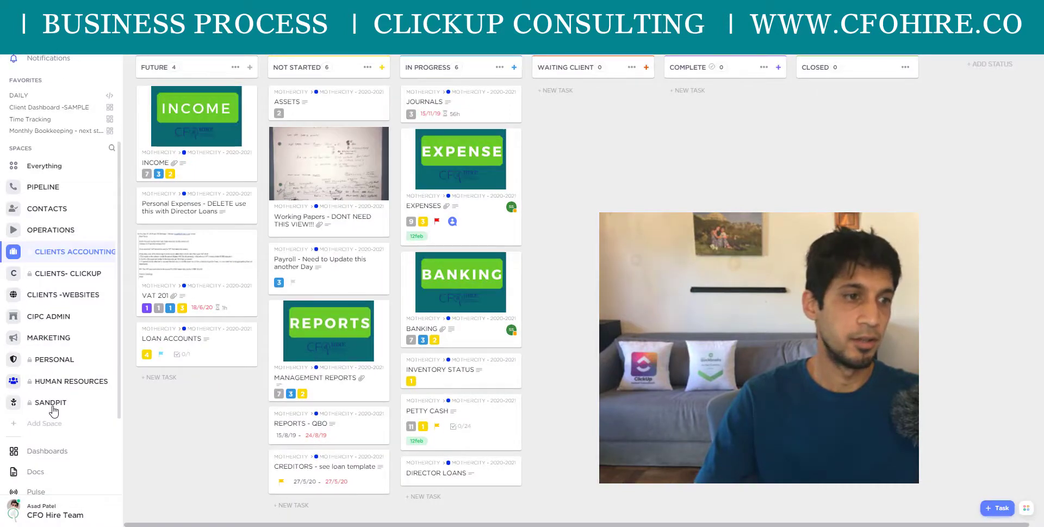
pyautogui.click(57, 452)
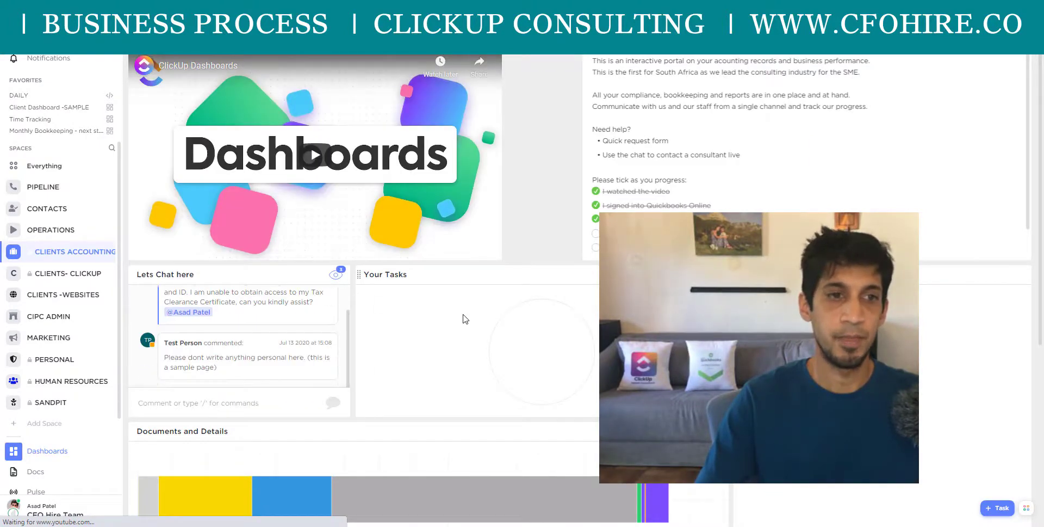
# Review the client dashboard's Next Steps widget, then switch to the Time Tracking dashboard
pyautogui.scroll(-5, 459, 313)
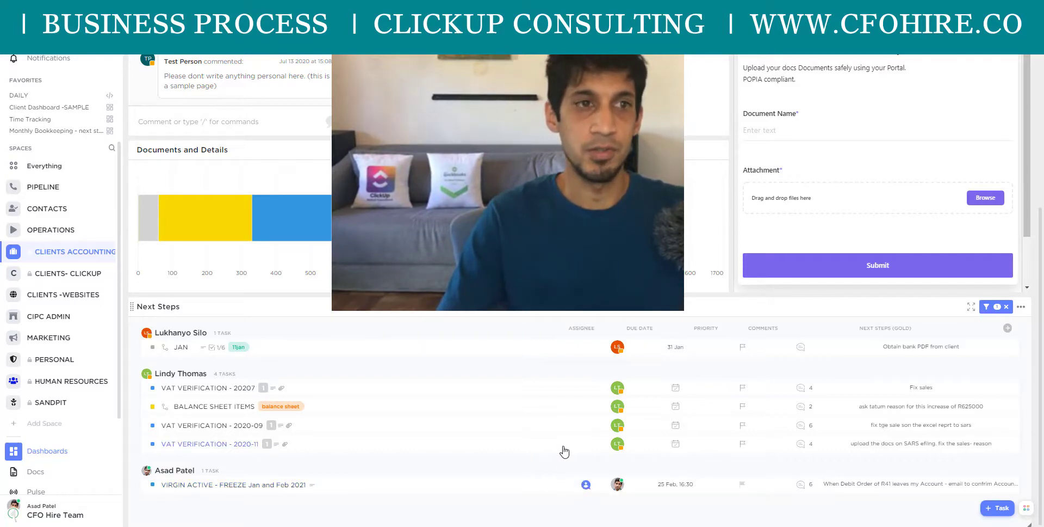
pyautogui.scroll(5, 566, 443)
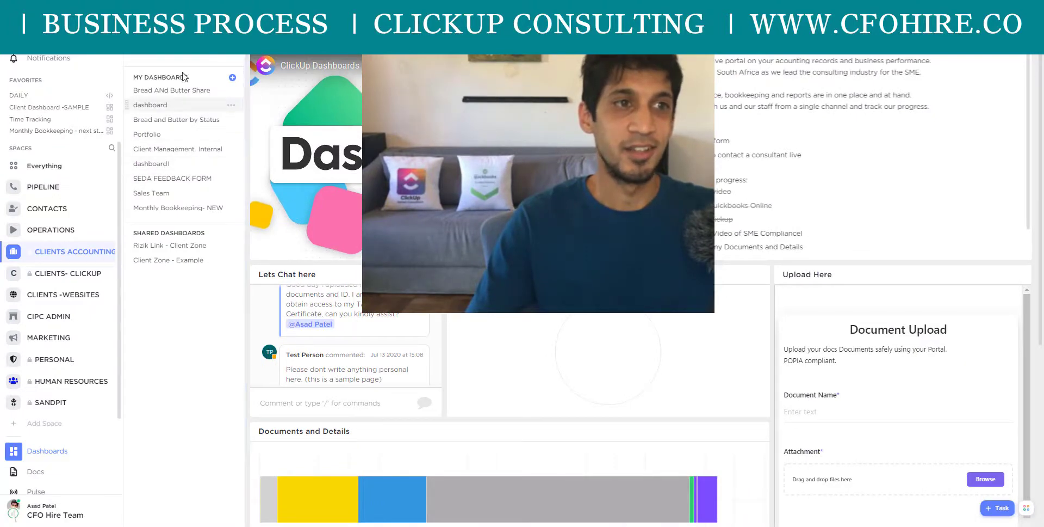
pyautogui.click(185, 57)
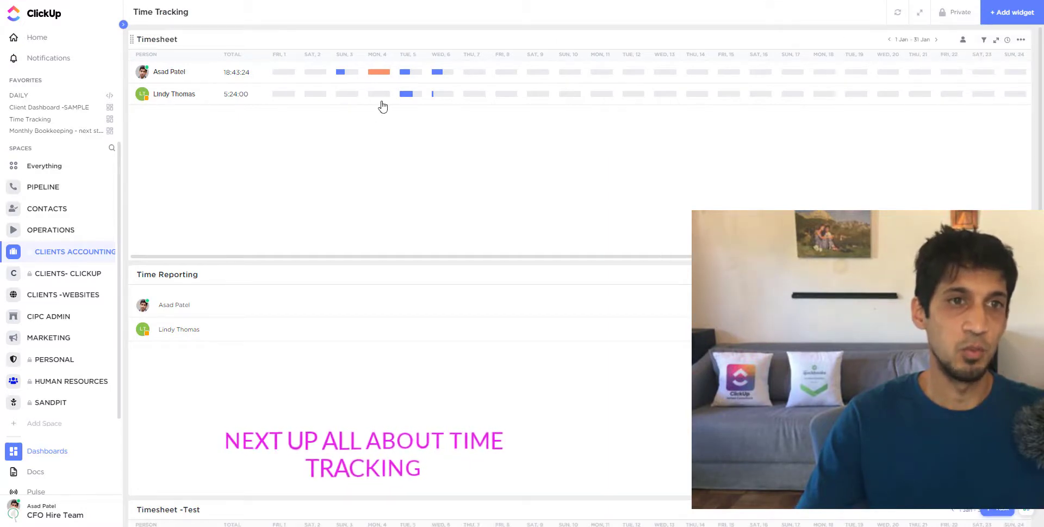
pyautogui.moveTo(457, 77)
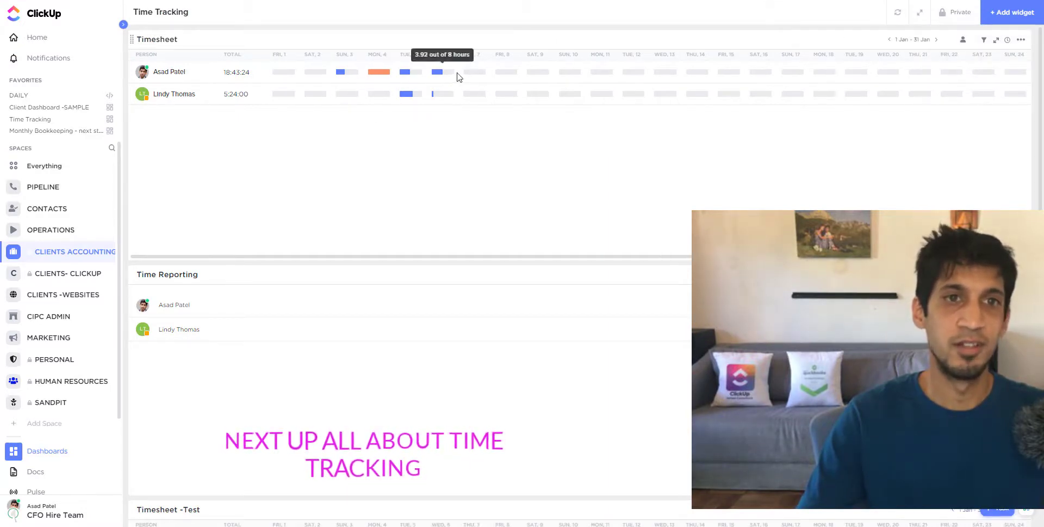
# Break the first person's timesheet down by task, expanding and collapsing time entries, then show the dashboards list
pyautogui.click(197, 77)
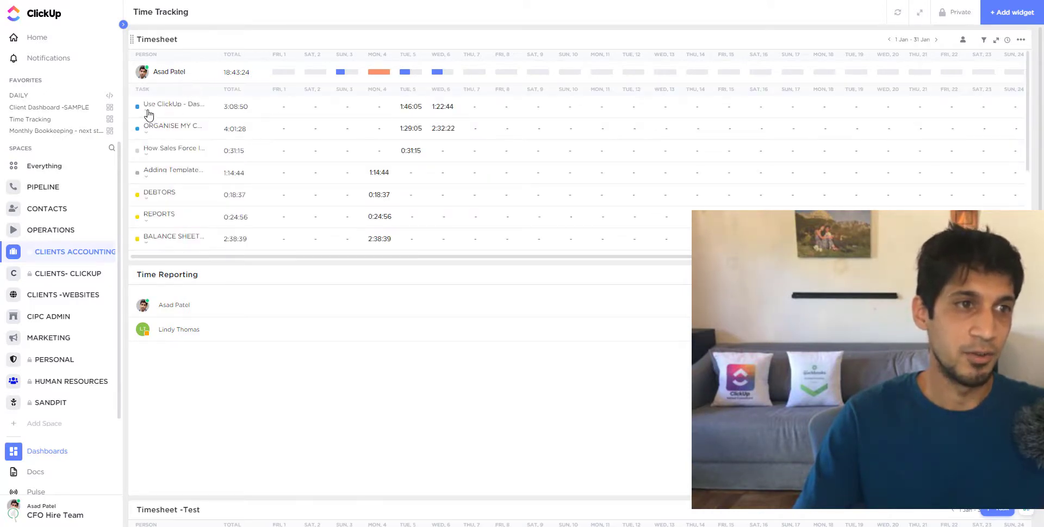
pyautogui.click(147, 115)
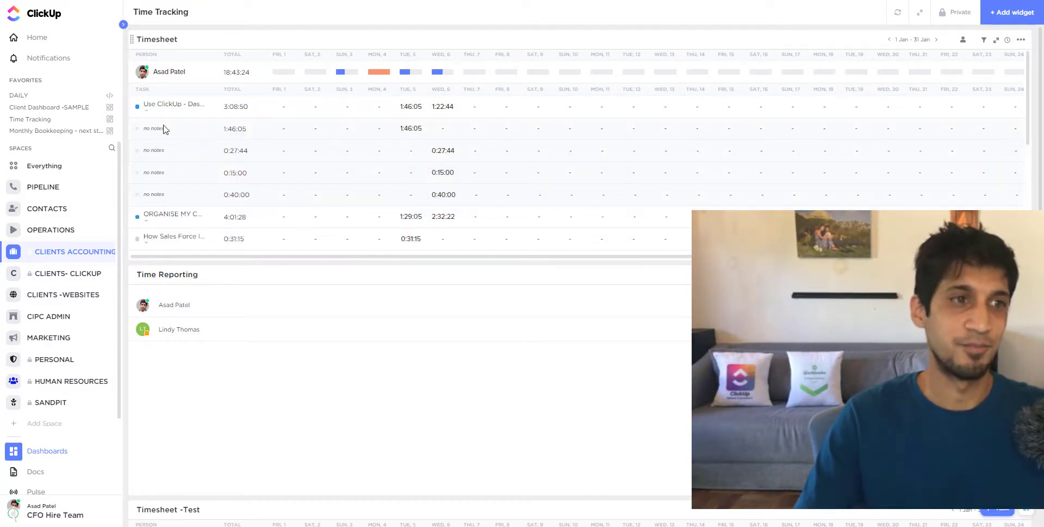
pyautogui.click(150, 117)
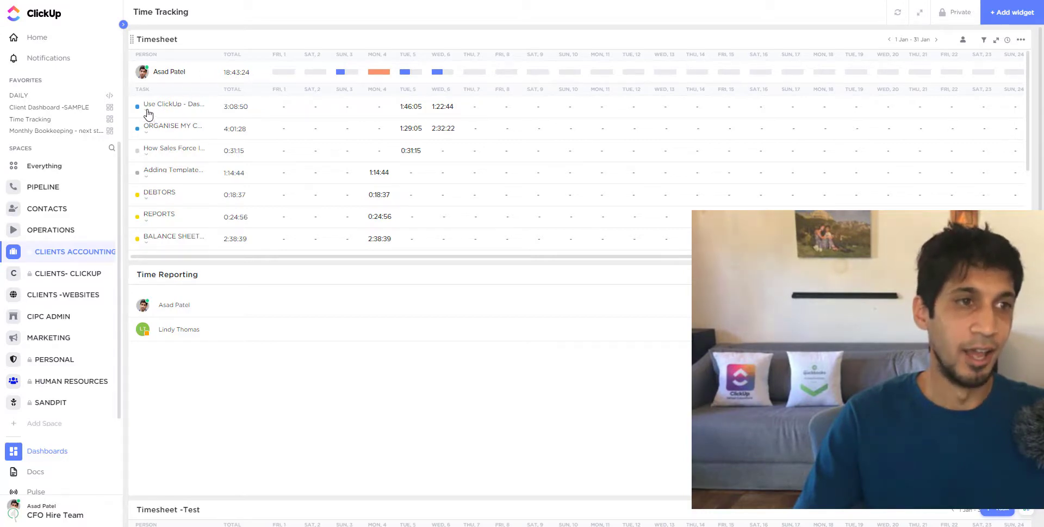
pyautogui.click(147, 116)
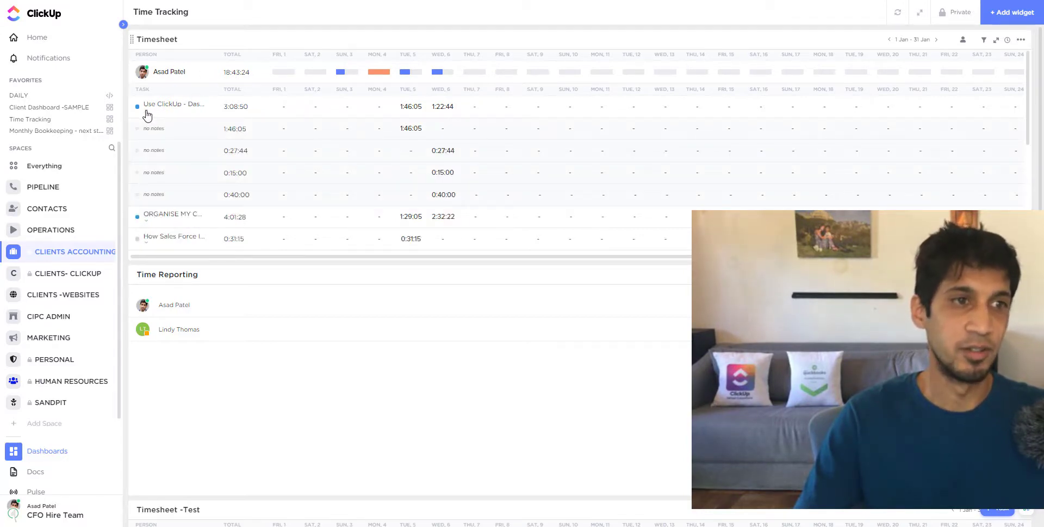
pyautogui.click(145, 222)
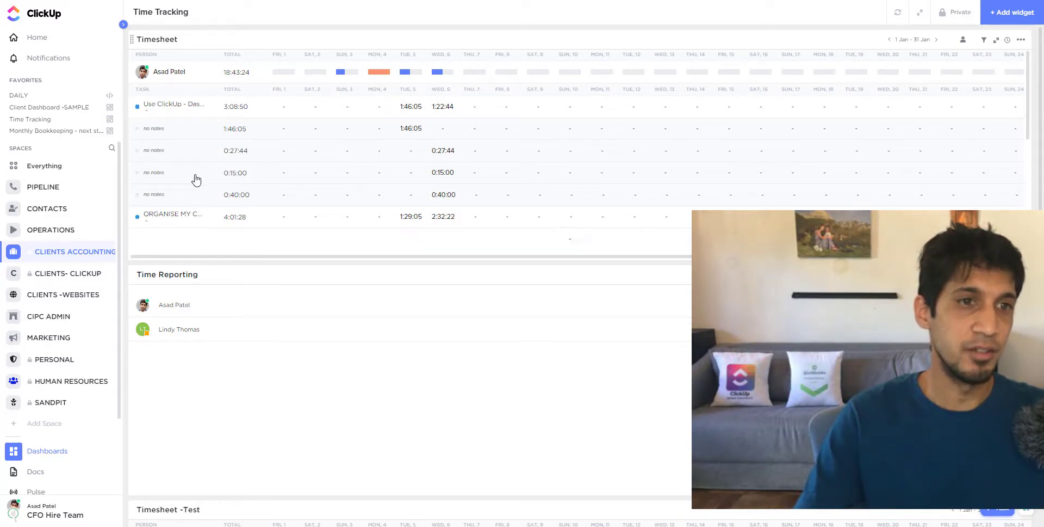
pyautogui.scroll(-5, 361, 177)
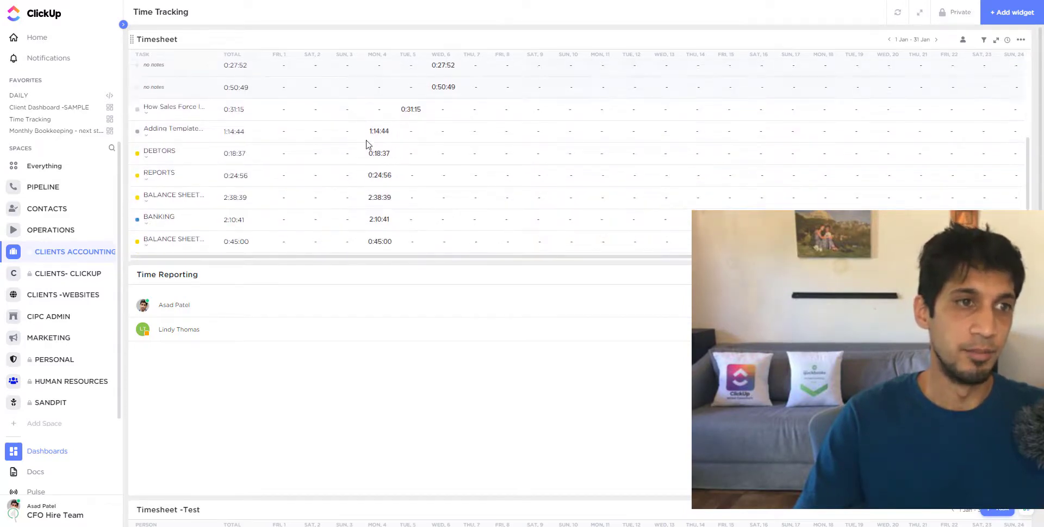
pyautogui.scroll(2, 367, 144)
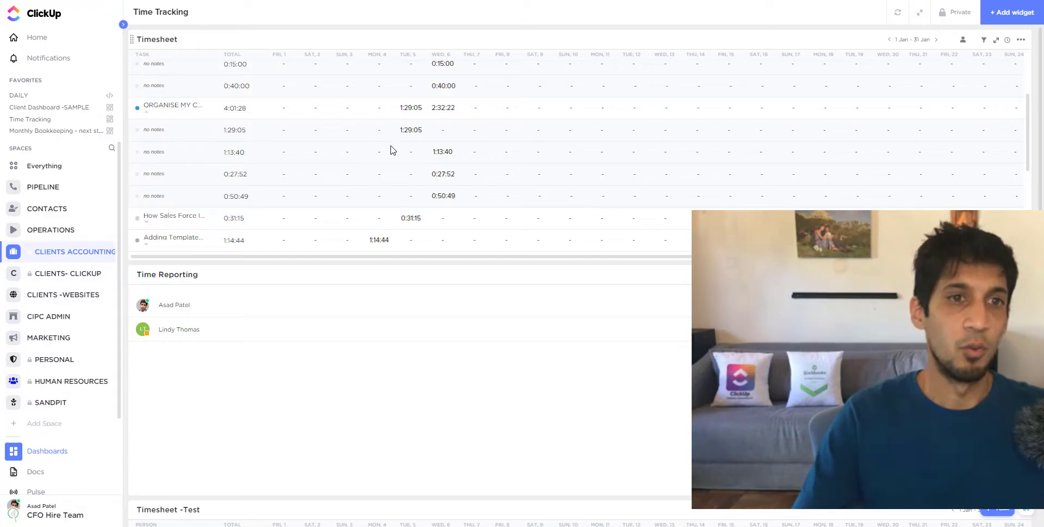
pyautogui.scroll(3, 390, 150)
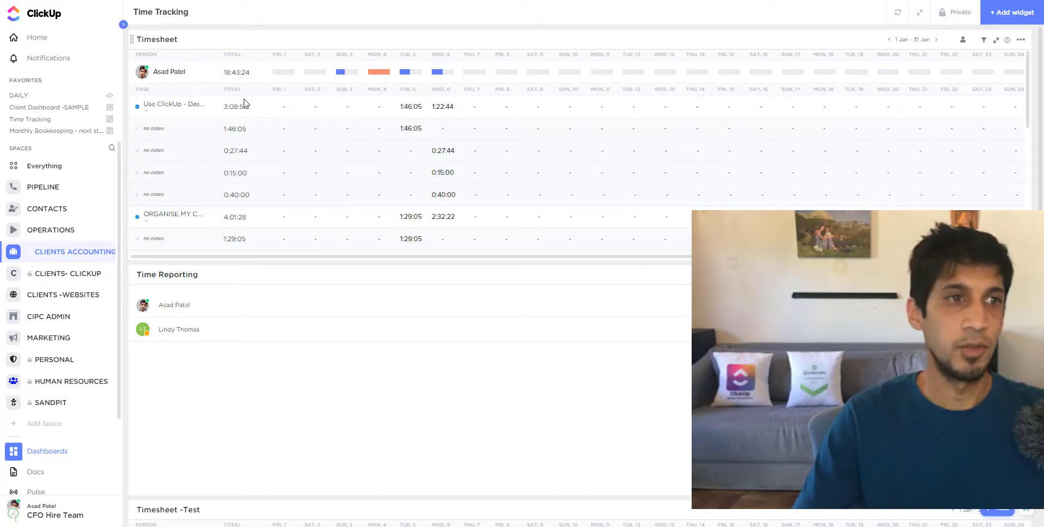
pyautogui.click(146, 112)
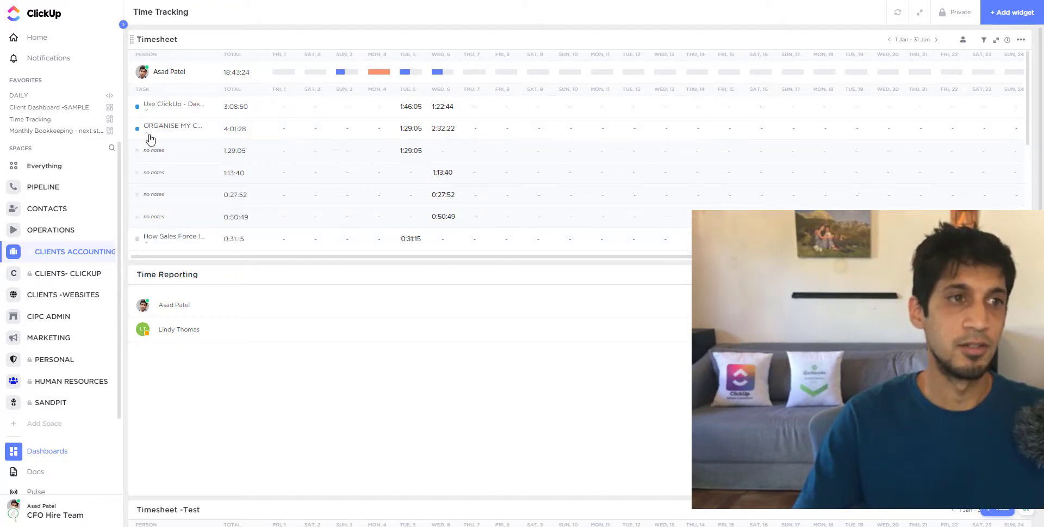
pyautogui.click(147, 133)
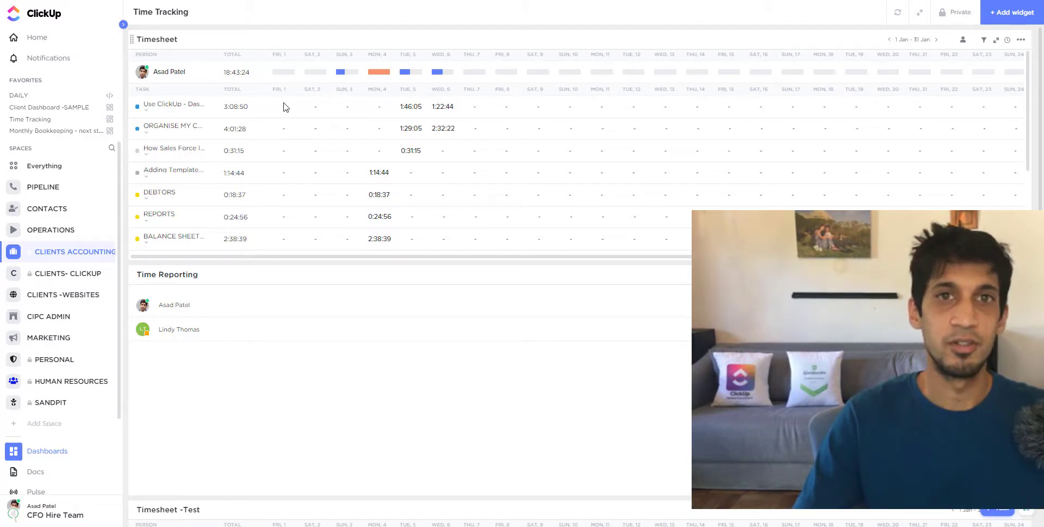
pyautogui.click(124, 25)
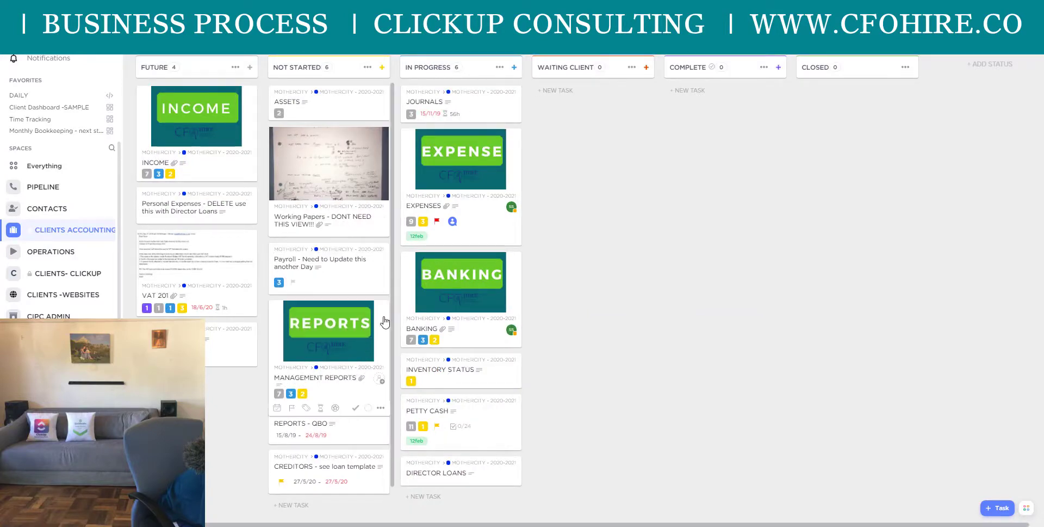
# Add the MANAGEMENT REPORTS task to a team member's LineUp
pyautogui.click(380, 408)
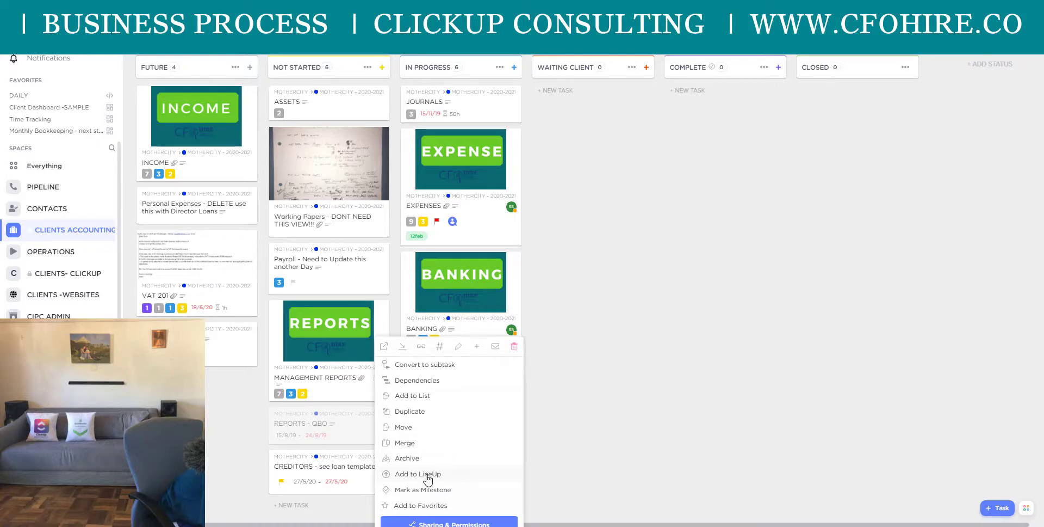
pyautogui.click(428, 479)
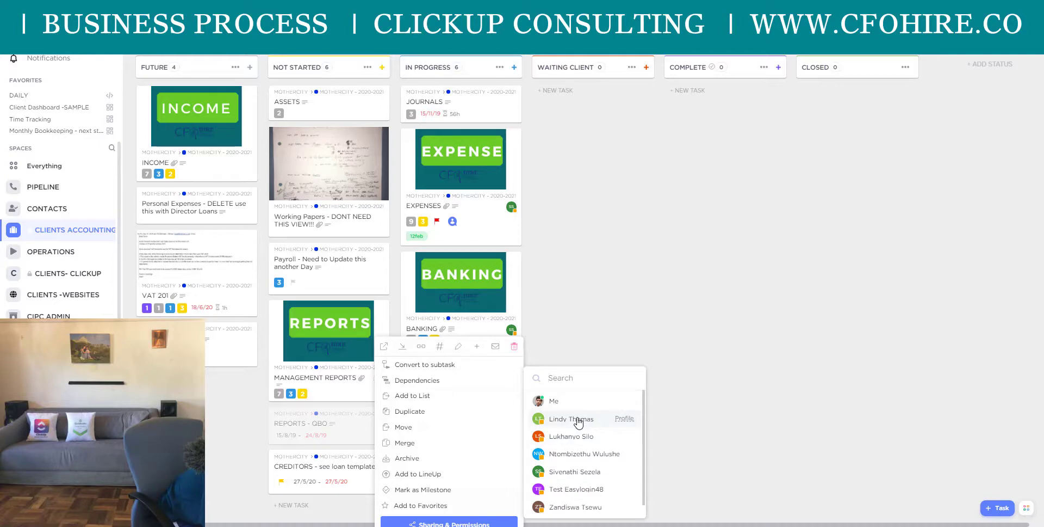
pyautogui.press('Escape')
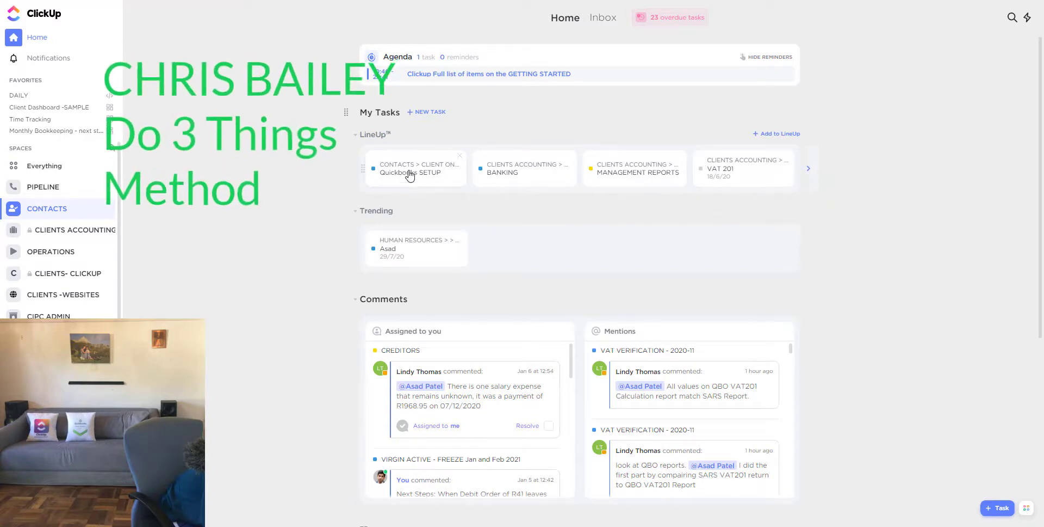
# Move BANKING to the front of the LineUp and remove the ACCOUNTING - DEC 20 task
pyautogui.moveTo(548, 175); pyautogui.dragTo(427, 176)
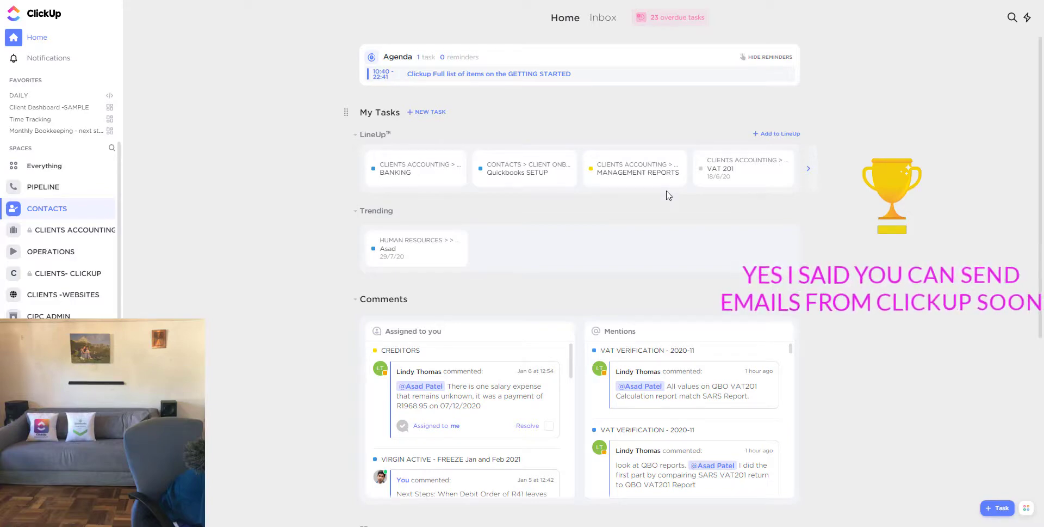
pyautogui.click(809, 168)
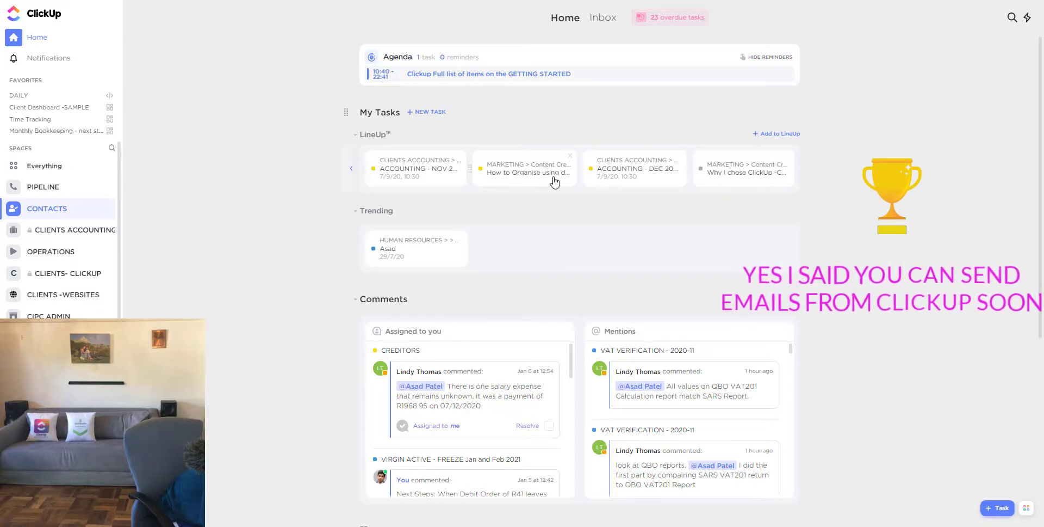
pyautogui.click(683, 157)
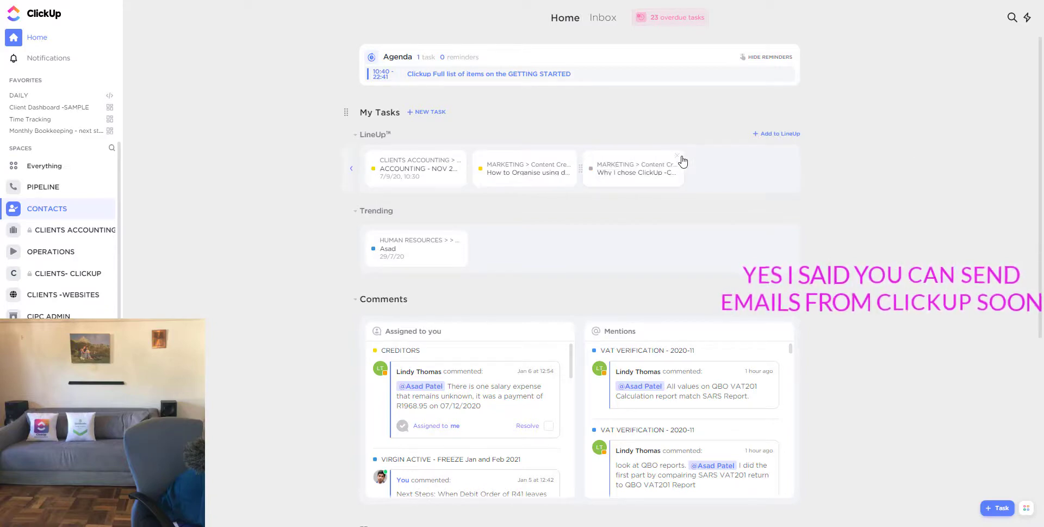